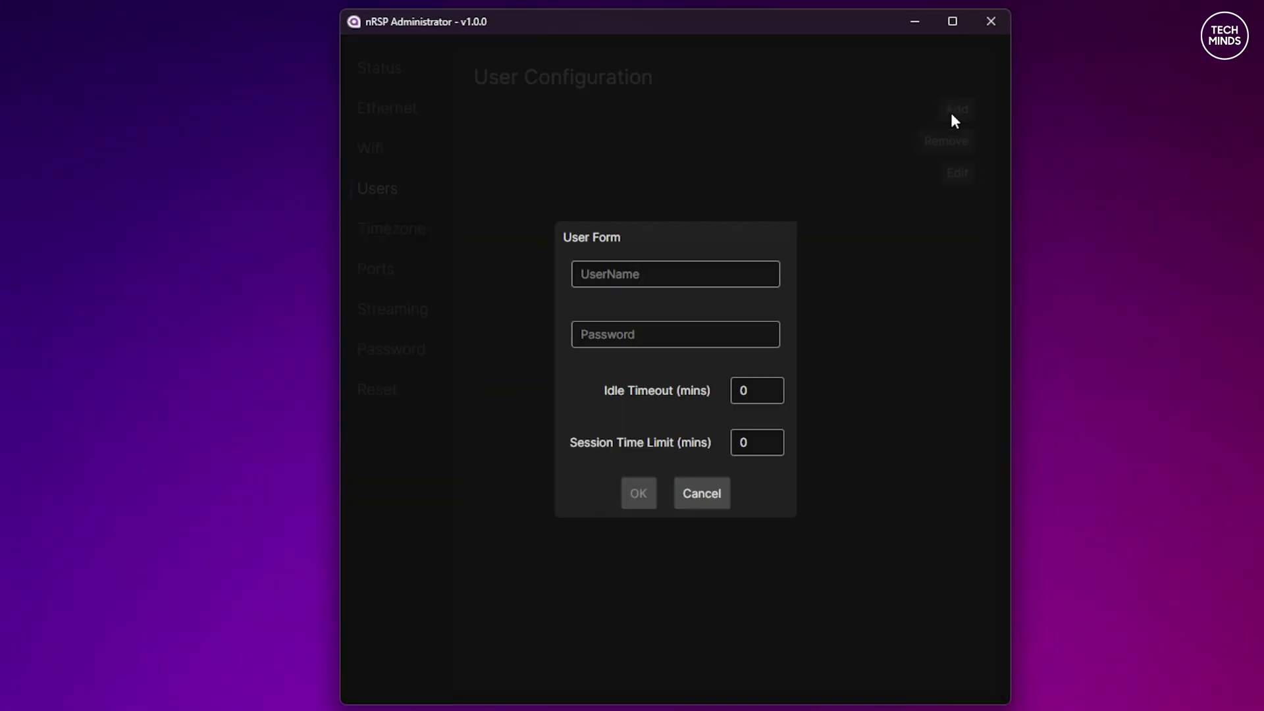
Create a user account with a username and password, idle timeout and session limit both 0.
{"action": "left_click", "coordinate": [636, 279]}
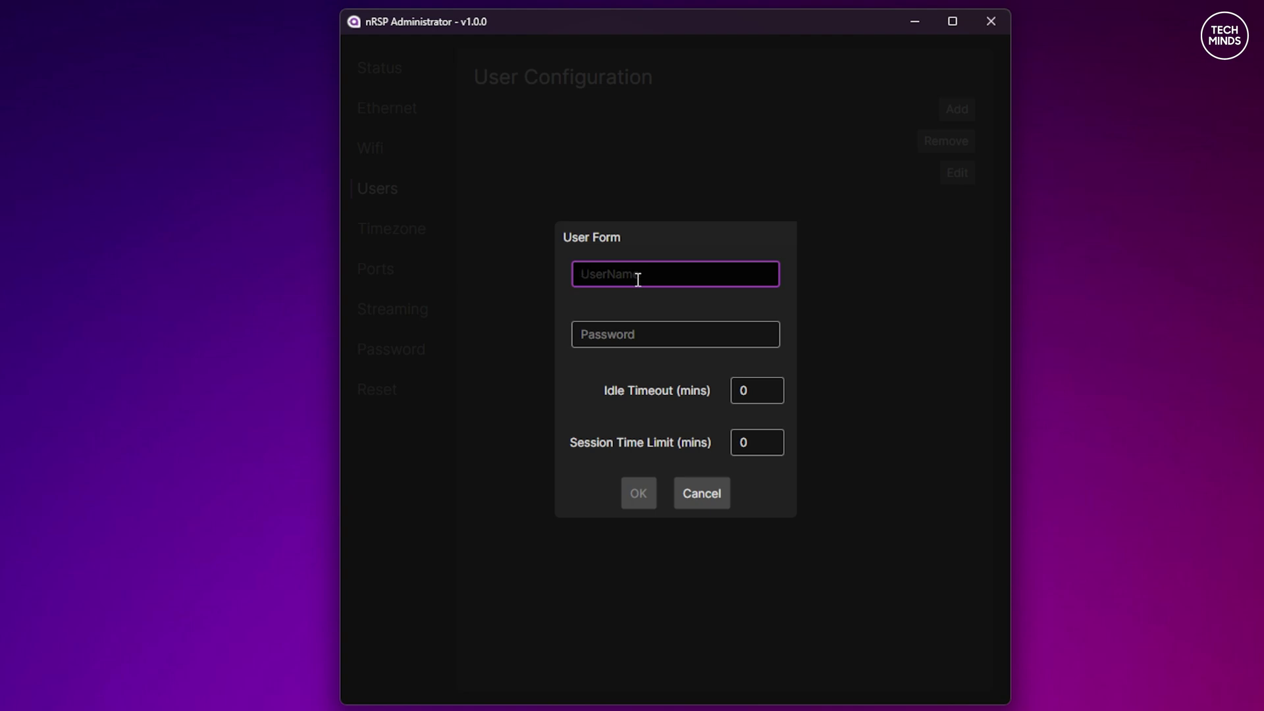
{"action": "type", "text": "matt"}
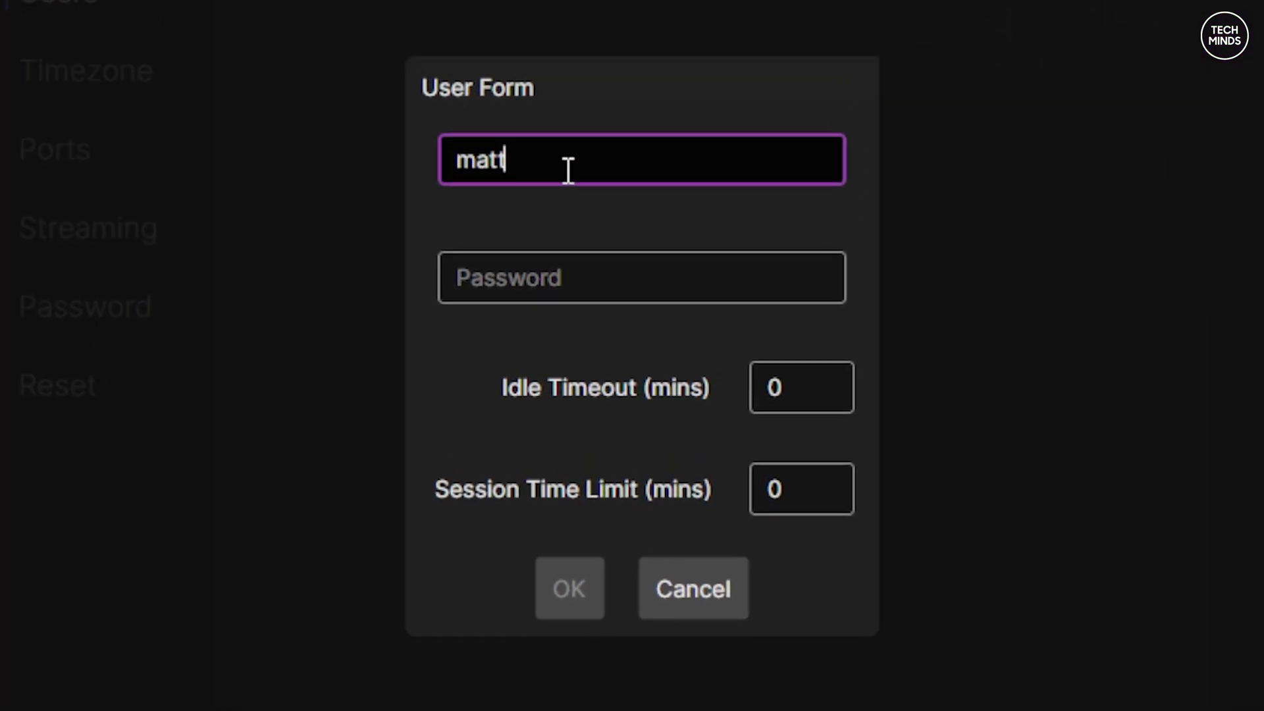
{"action": "key", "text": "Tab"}
{"action": "type", "text": "***"}
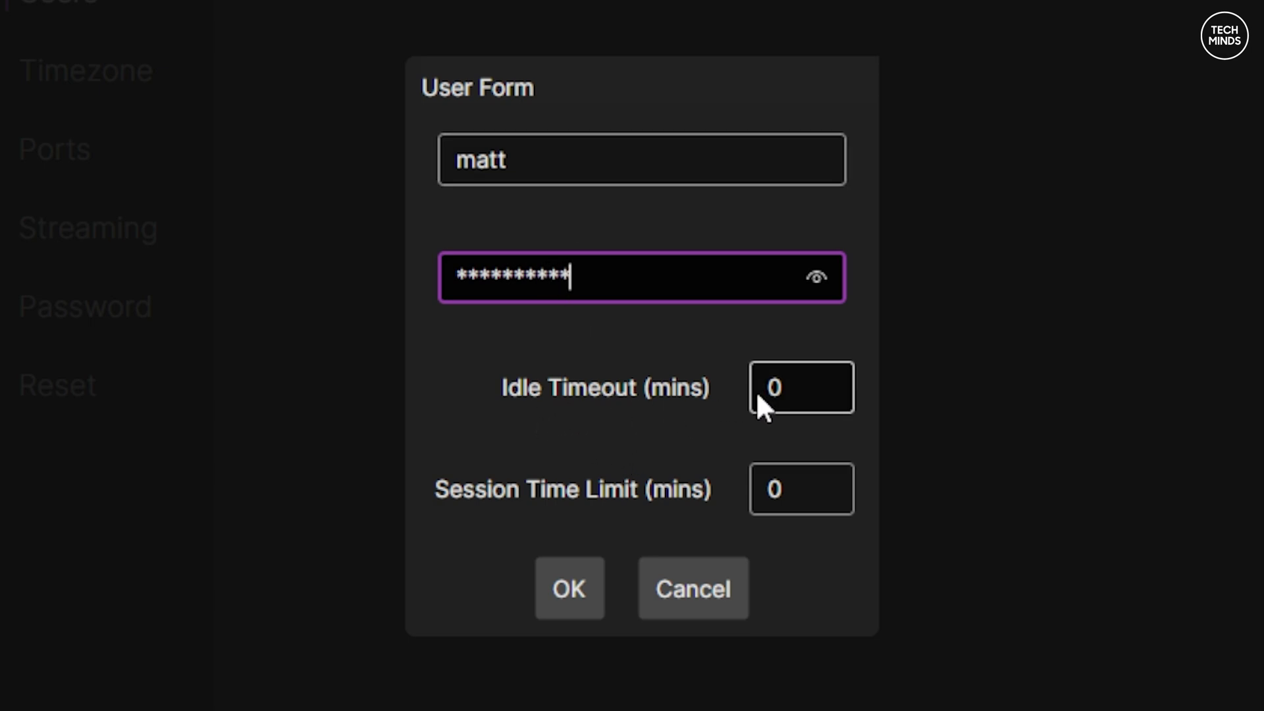
{"action": "left_click", "coordinate": [807, 388]}
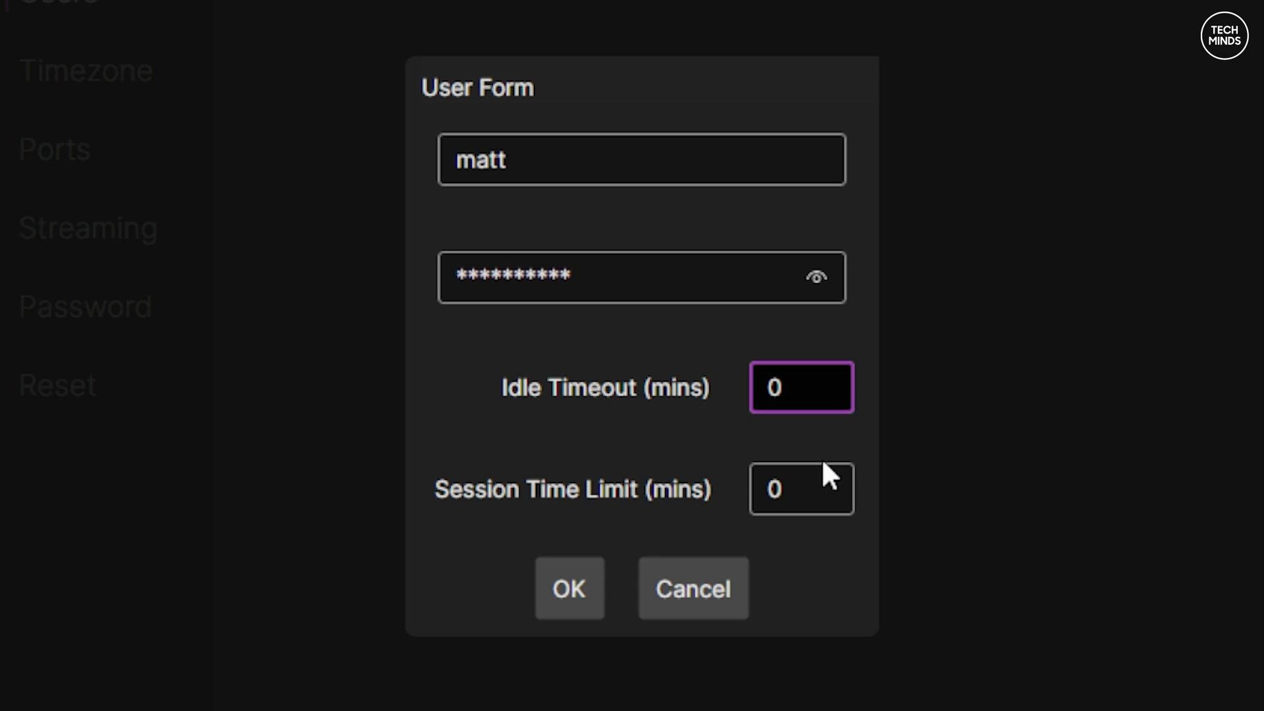
{"action": "left_click", "coordinate": [822, 481]}
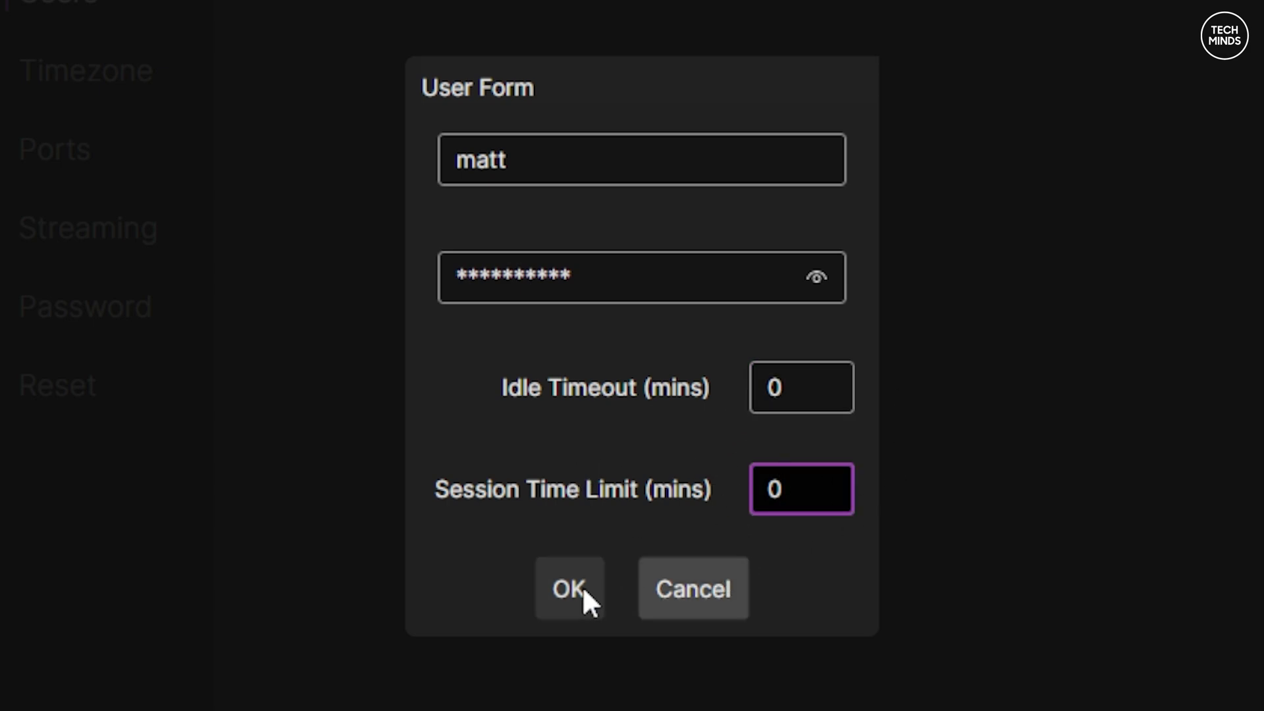
{"action": "left_click", "coordinate": [562, 597]}
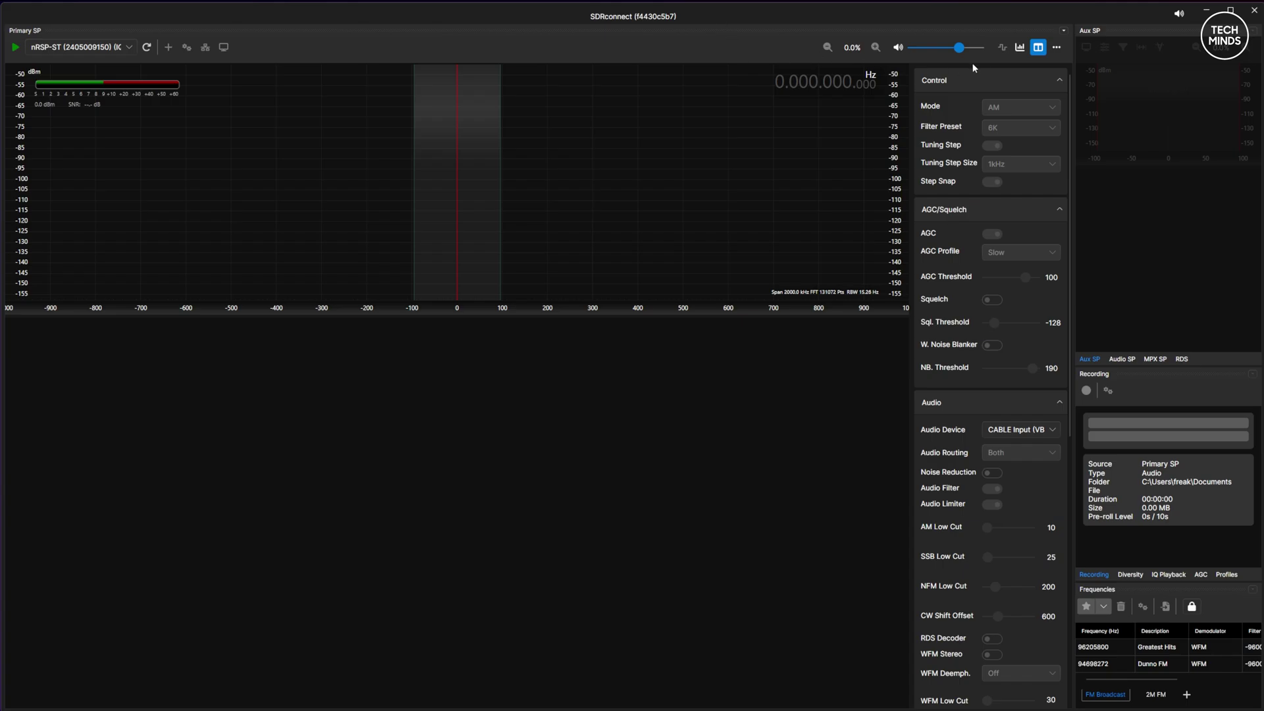
Open SDRconnect's '...' overflow menu to reveal Remote Devices, Timed Recordings and Preferences.
{"action": "left_click", "coordinate": [1054, 49]}
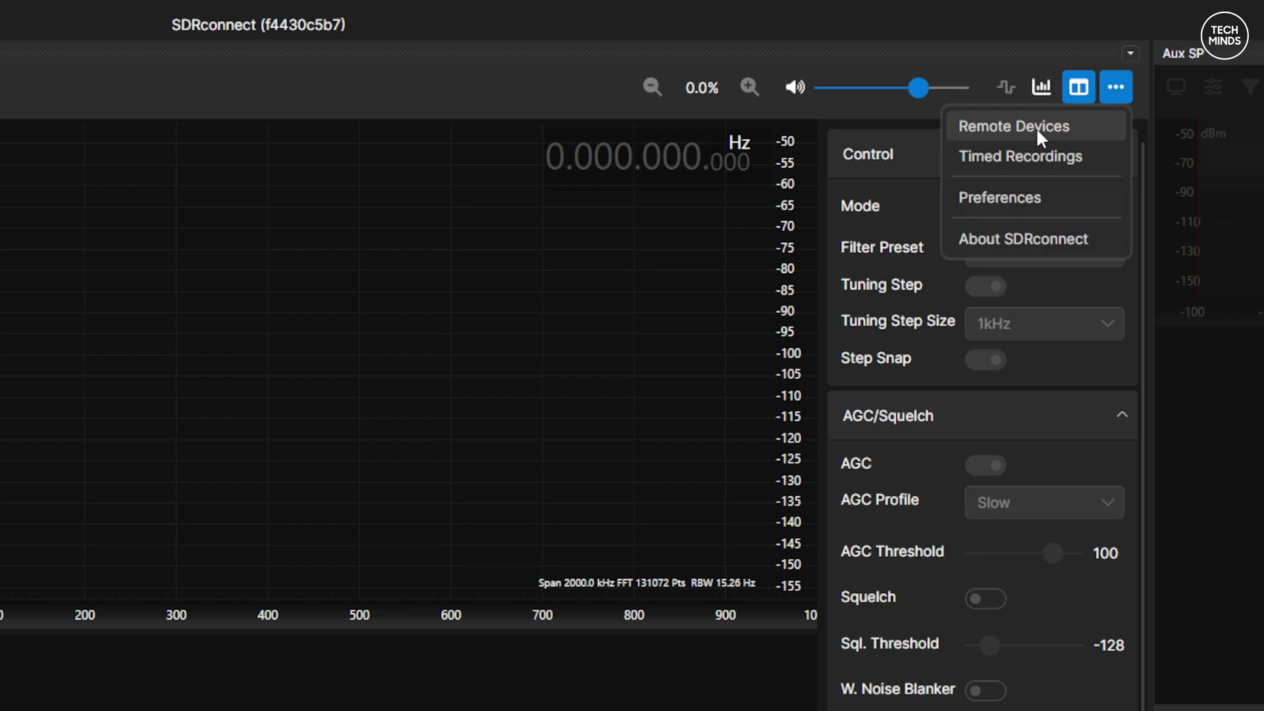
Add remote device 'nRSP Remote' at 192.168.1.100, port 50000, flagged as nRSP-ST, and close the list.
{"action": "left_click", "coordinate": [1036, 128]}
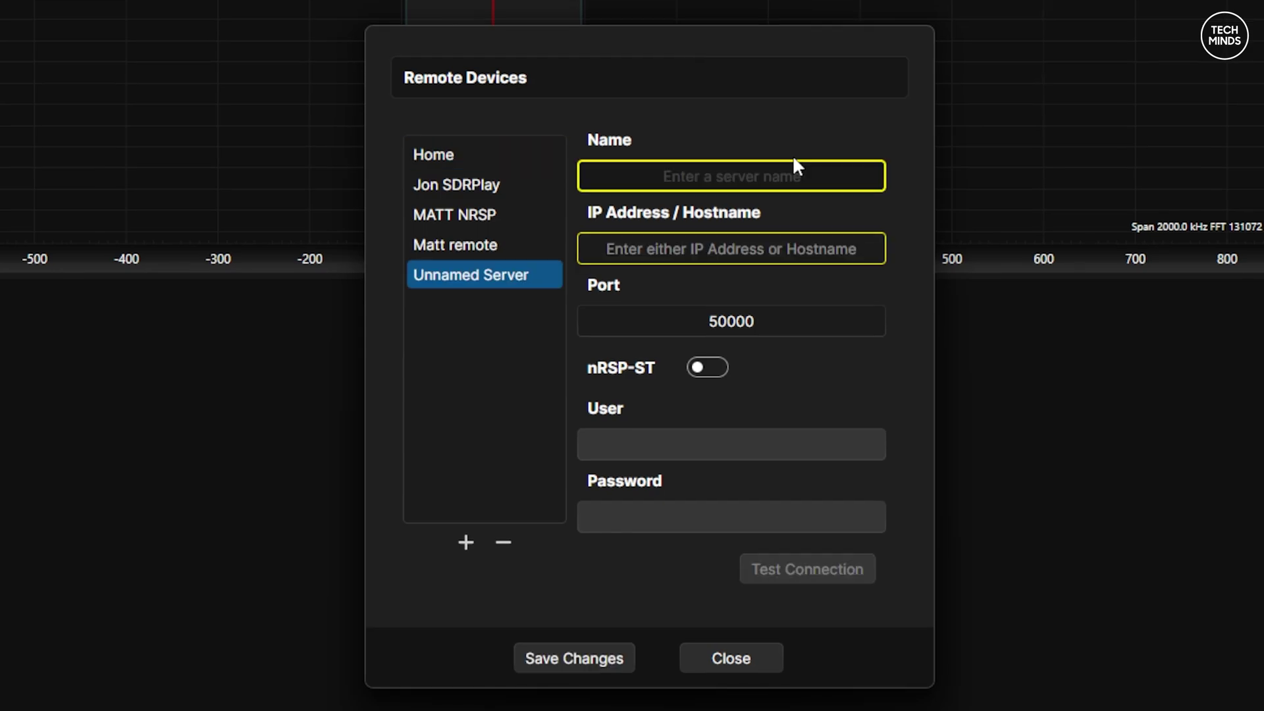
{"action": "type", "text": "nRS"}
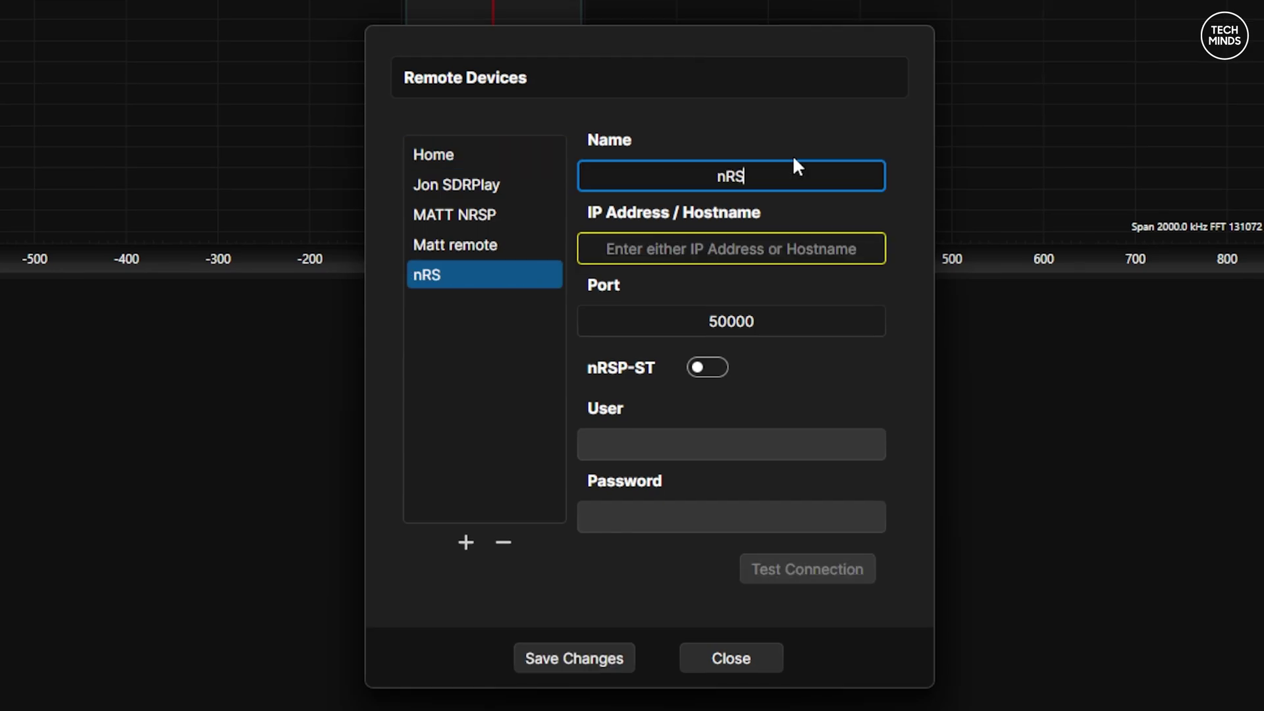
{"action": "type", "text": "P Remote"}
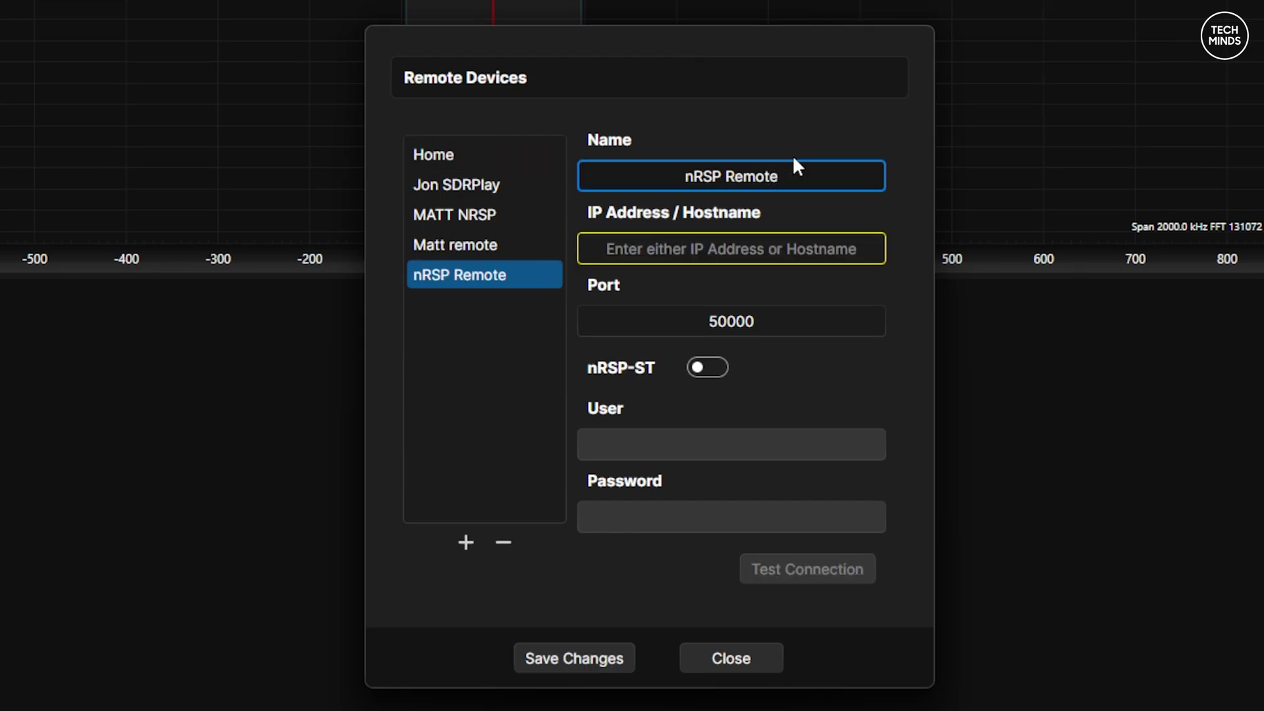
{"action": "left_click", "coordinate": [774, 249]}
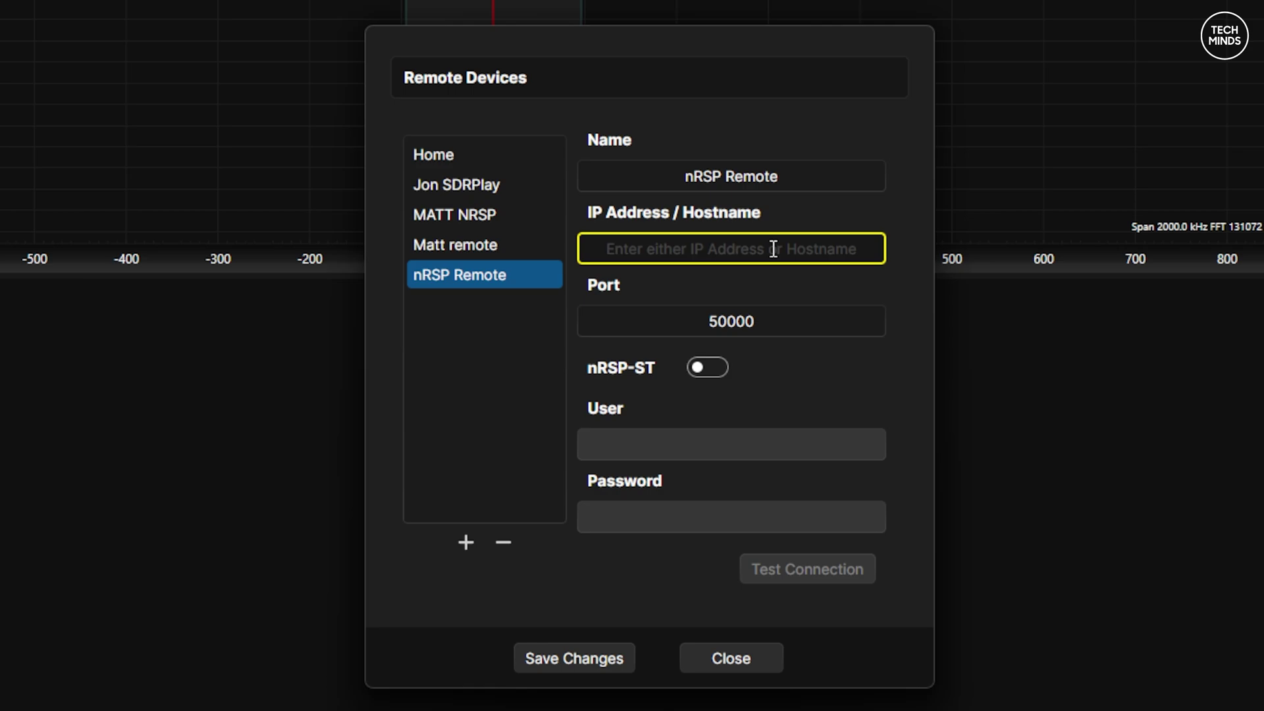
{"action": "type", "text": "192.168.1.10"}
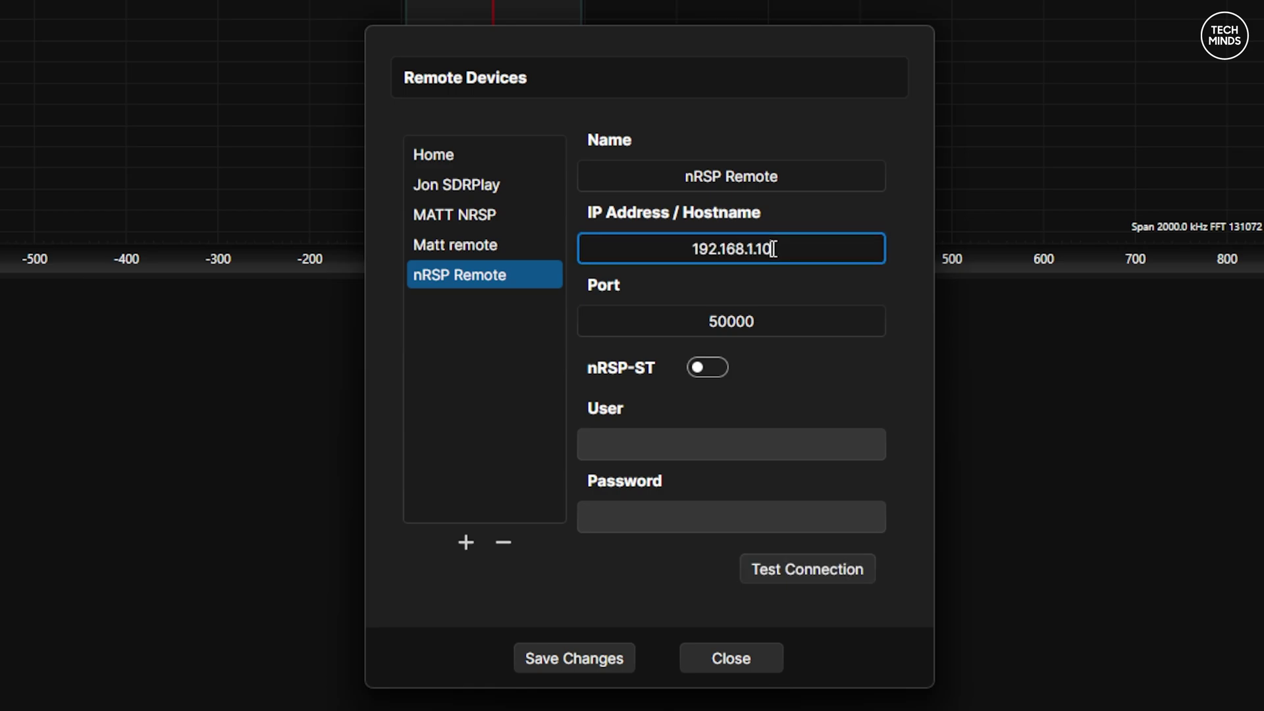
{"action": "type", "text": "0"}
{"action": "left_click", "coordinate": [818, 320]}
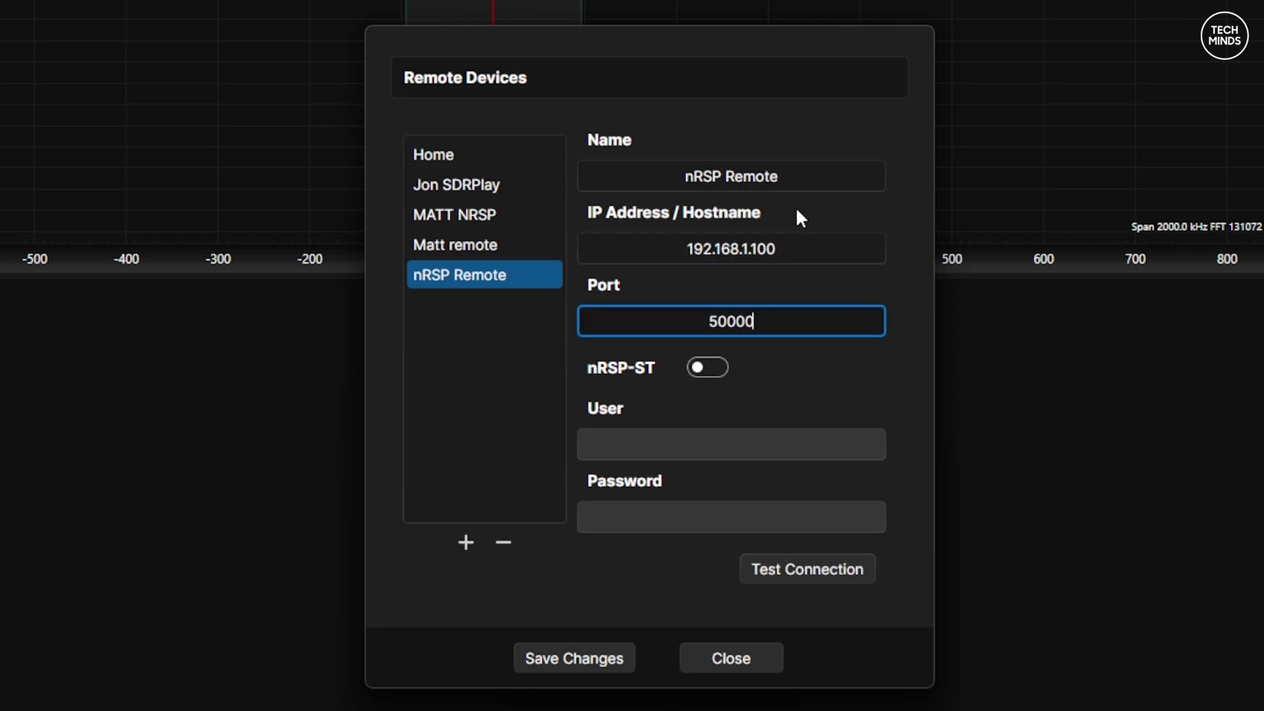
{"action": "left_click", "coordinate": [700, 369]}
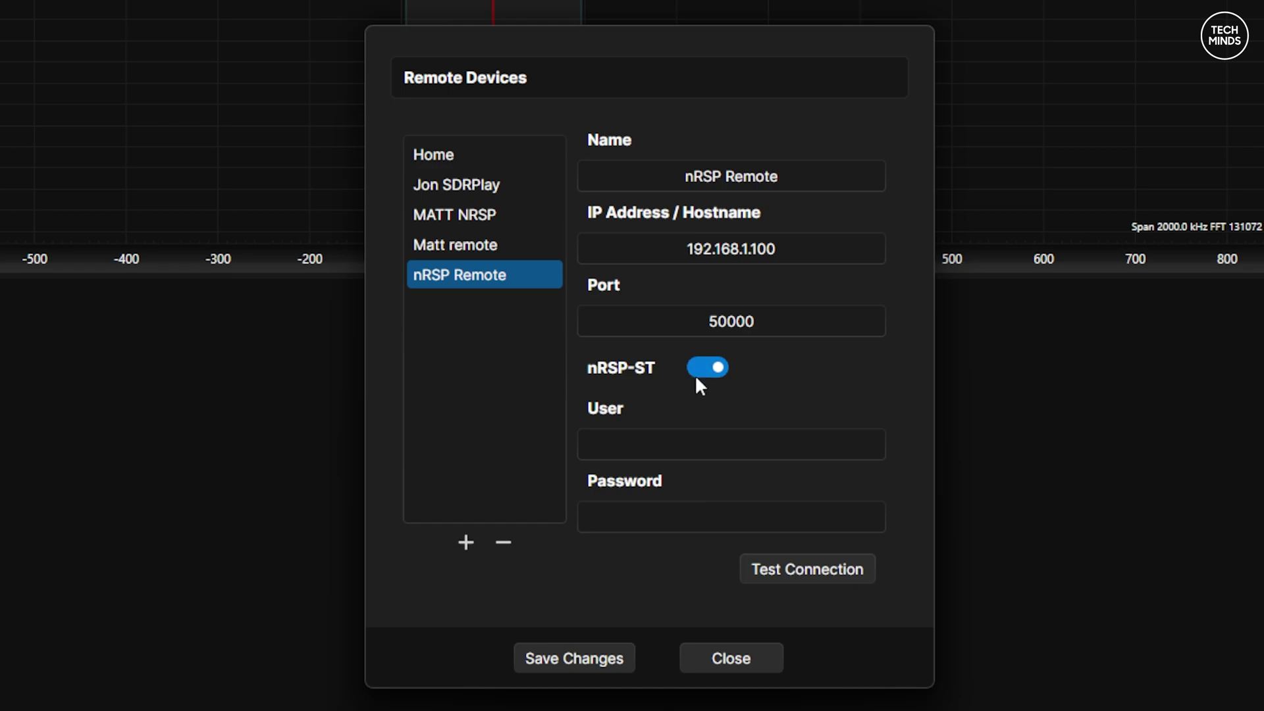
{"action": "left_click", "coordinate": [706, 440]}
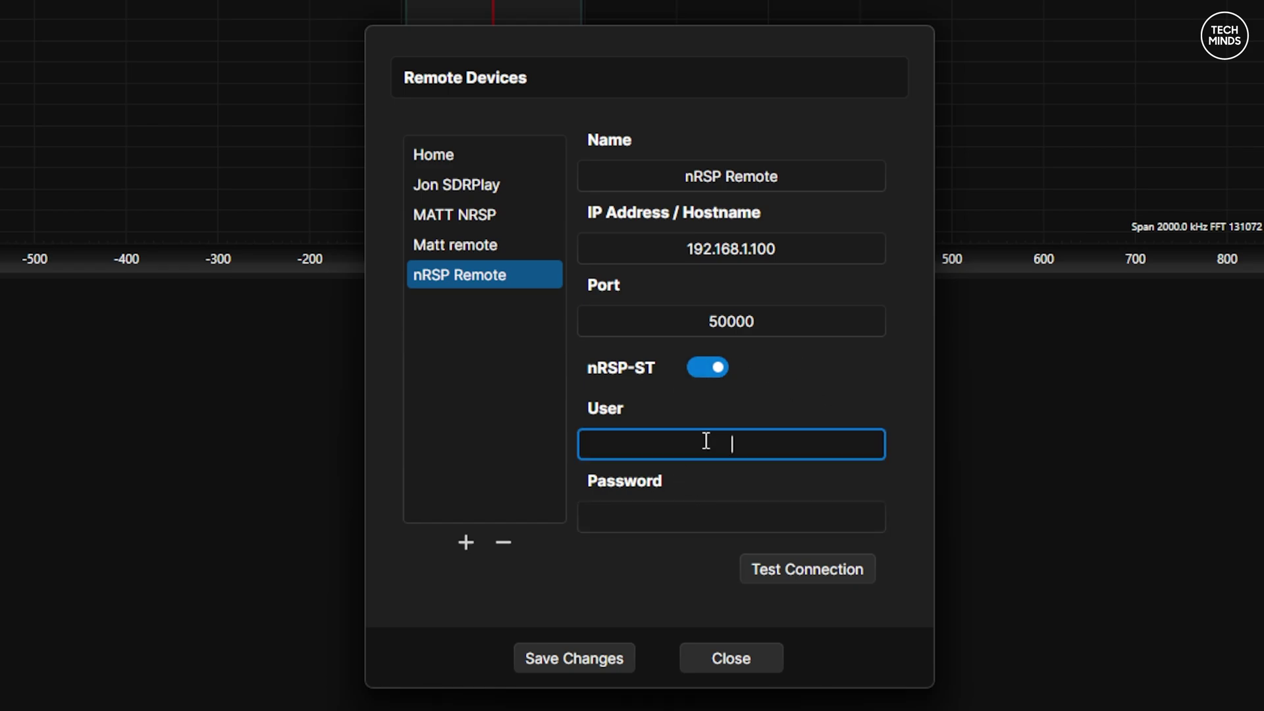
{"action": "left_click", "coordinate": [147, 48]}
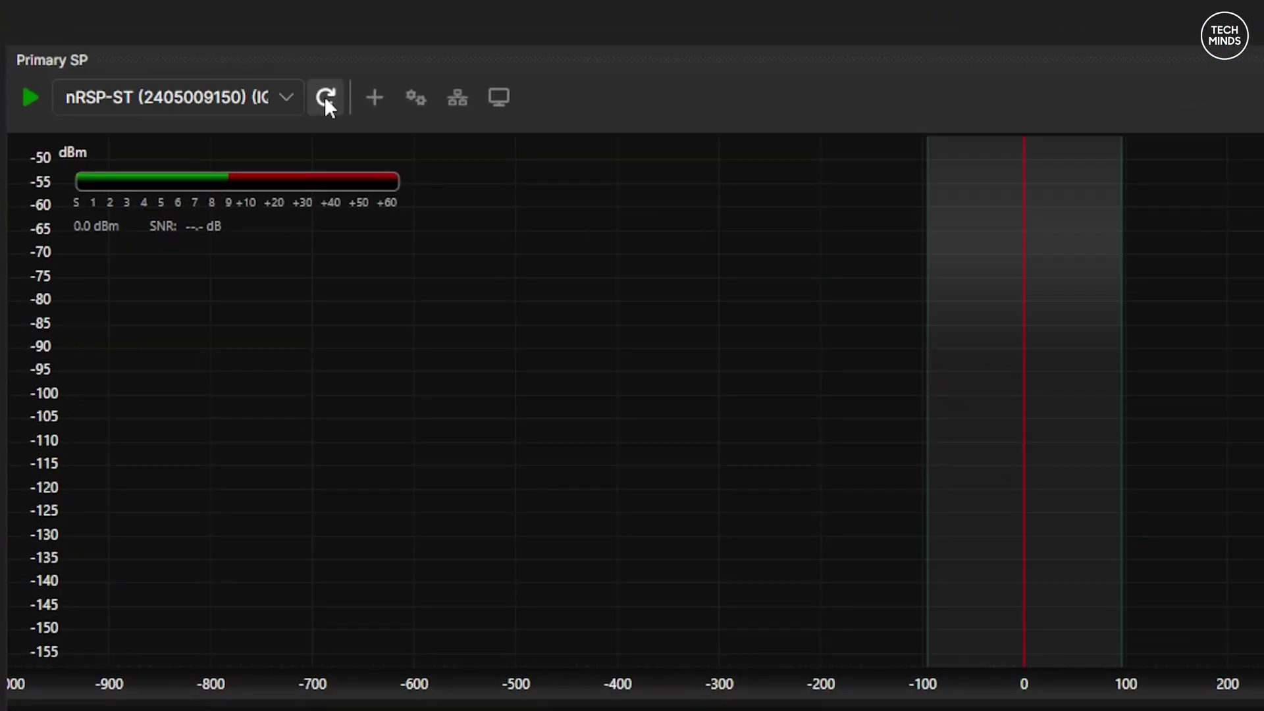
Select the remote SDRPlay receiver as the source and start playback.
{"action": "left_click", "coordinate": [288, 97]}
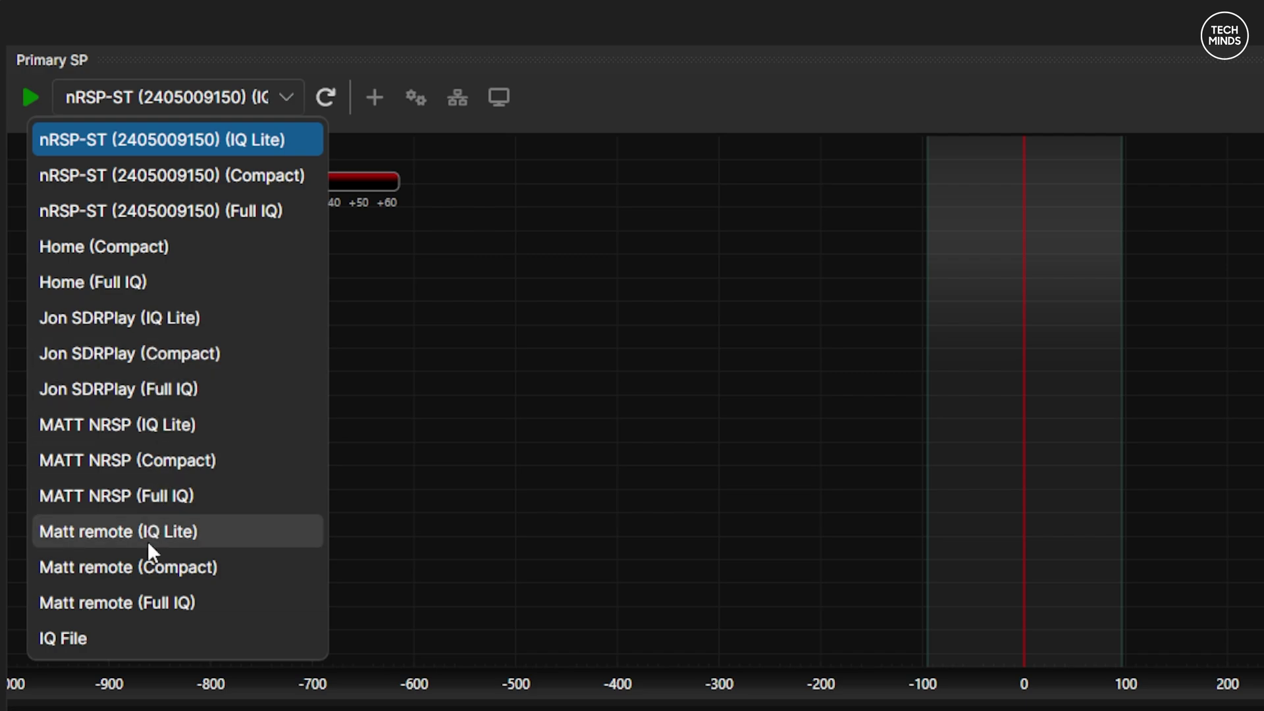
{"action": "left_click", "coordinate": [120, 321]}
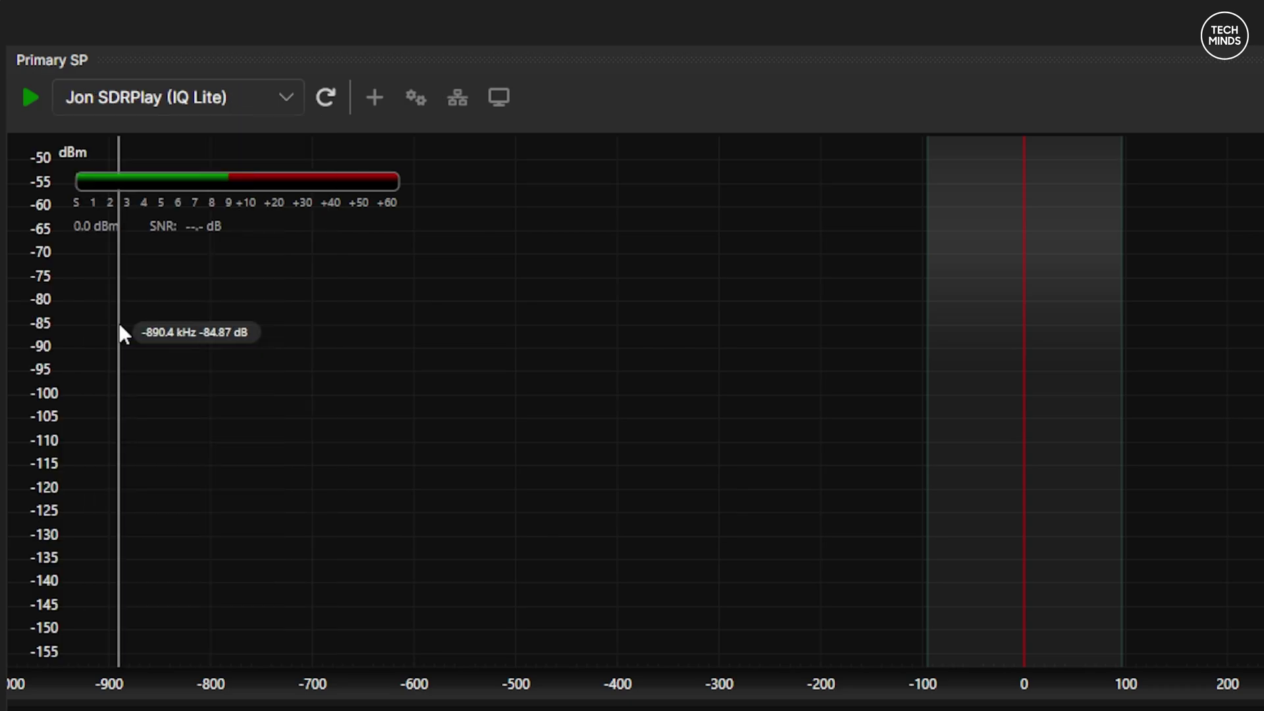
{"action": "left_click", "coordinate": [25, 100]}
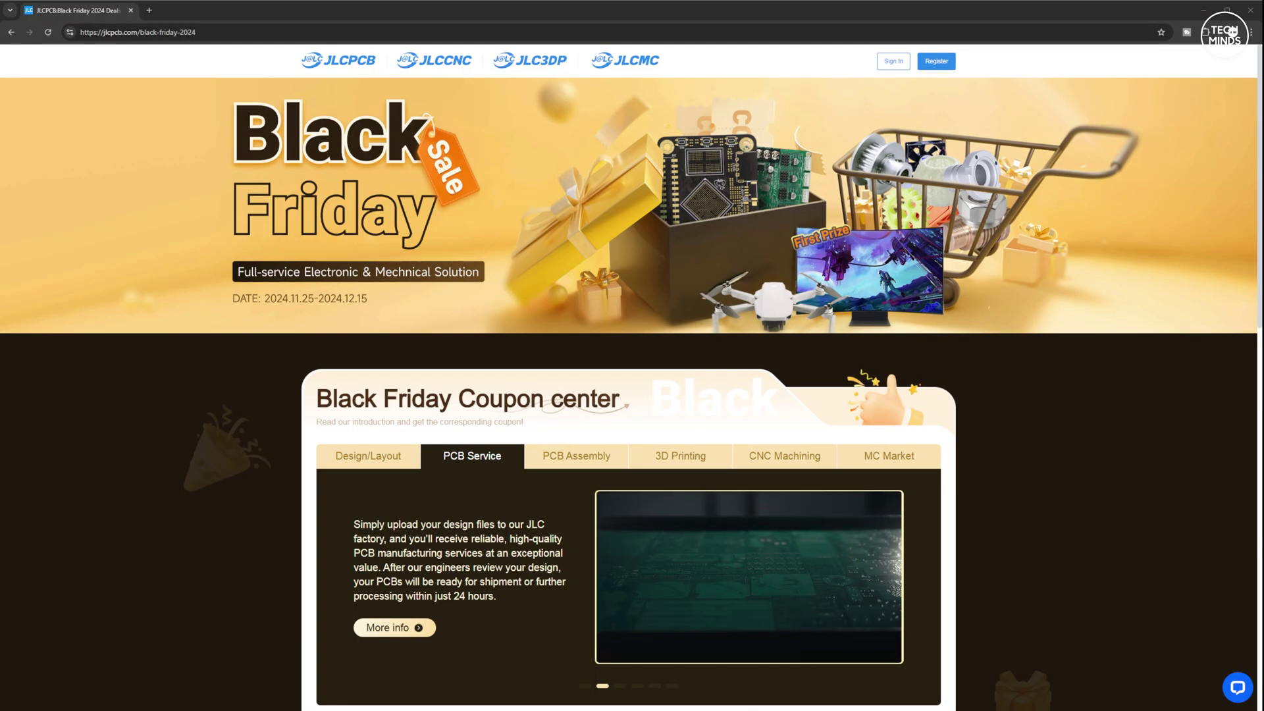
Scroll the JLCPCB Black Friday coupon page down past the coupon grid to Share & Lucky Draw.
{"action": "scroll", "coordinate": [631, 364], "scroll_direction": "down", "scroll_amount": 1}
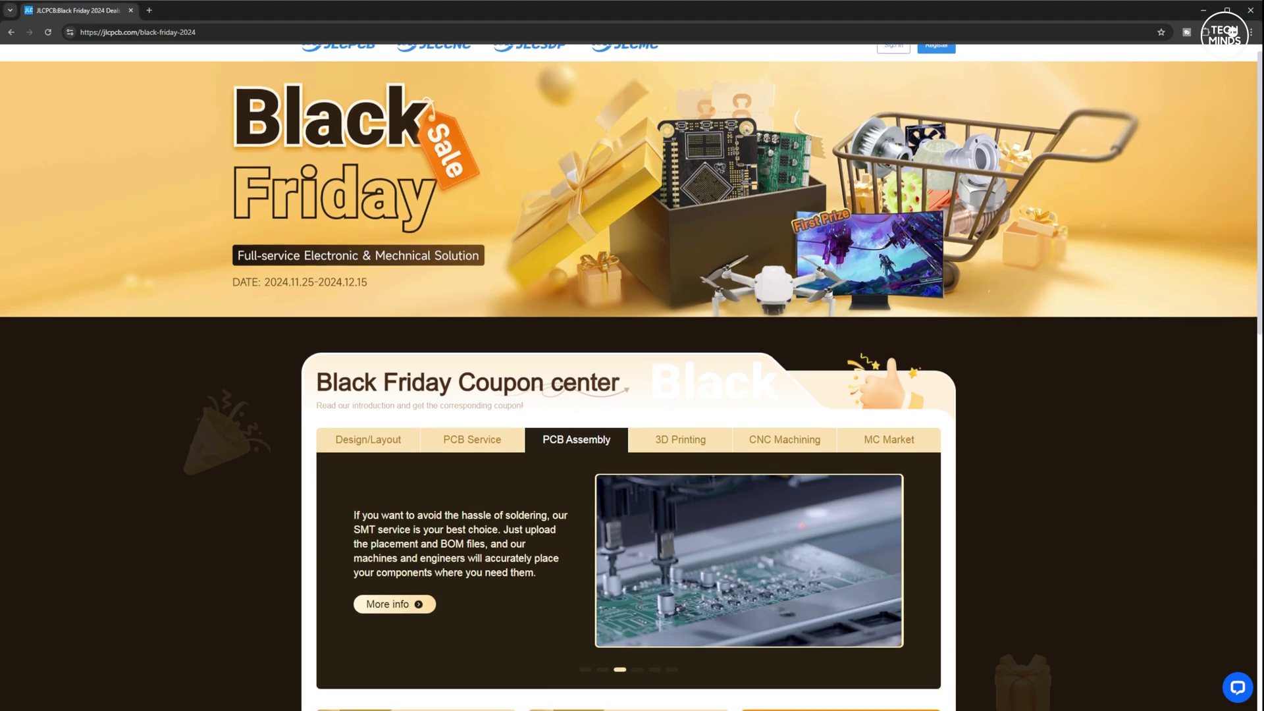
{"action": "scroll", "coordinate": [630, 364], "scroll_direction": "down", "scroll_amount": 2}
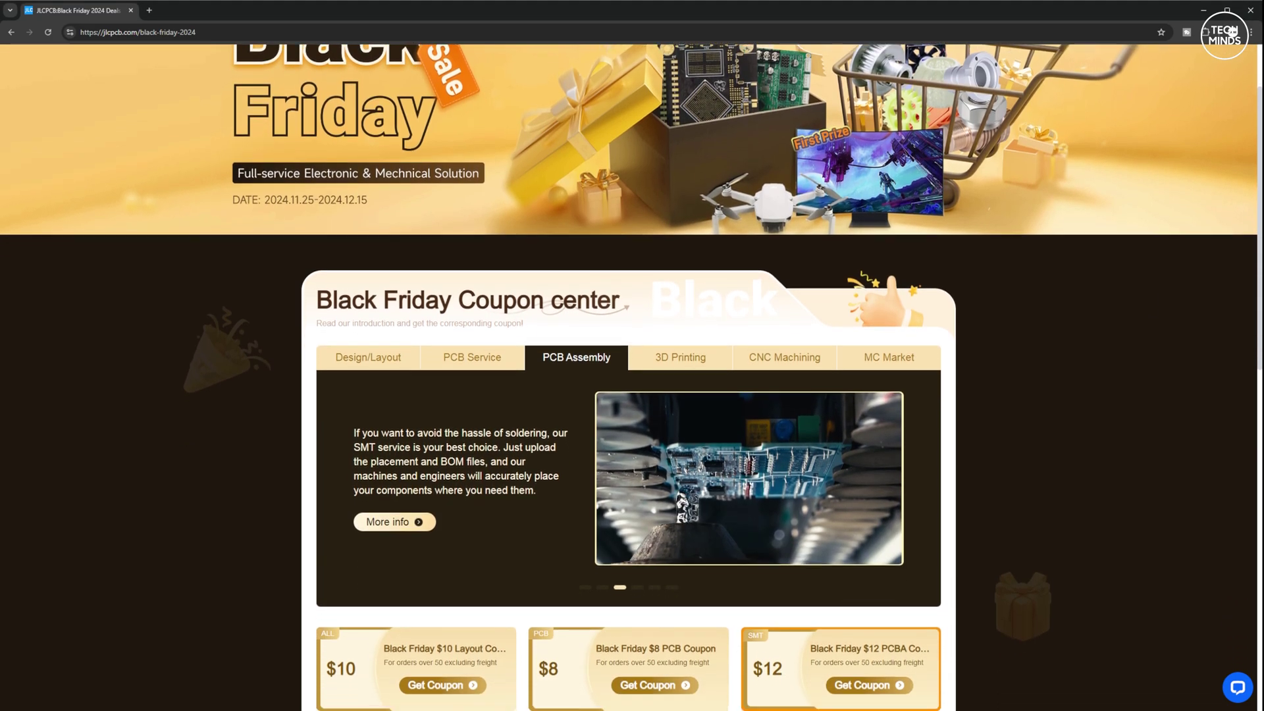
{"action": "scroll", "coordinate": [631, 364], "scroll_direction": "down", "scroll_amount": 2}
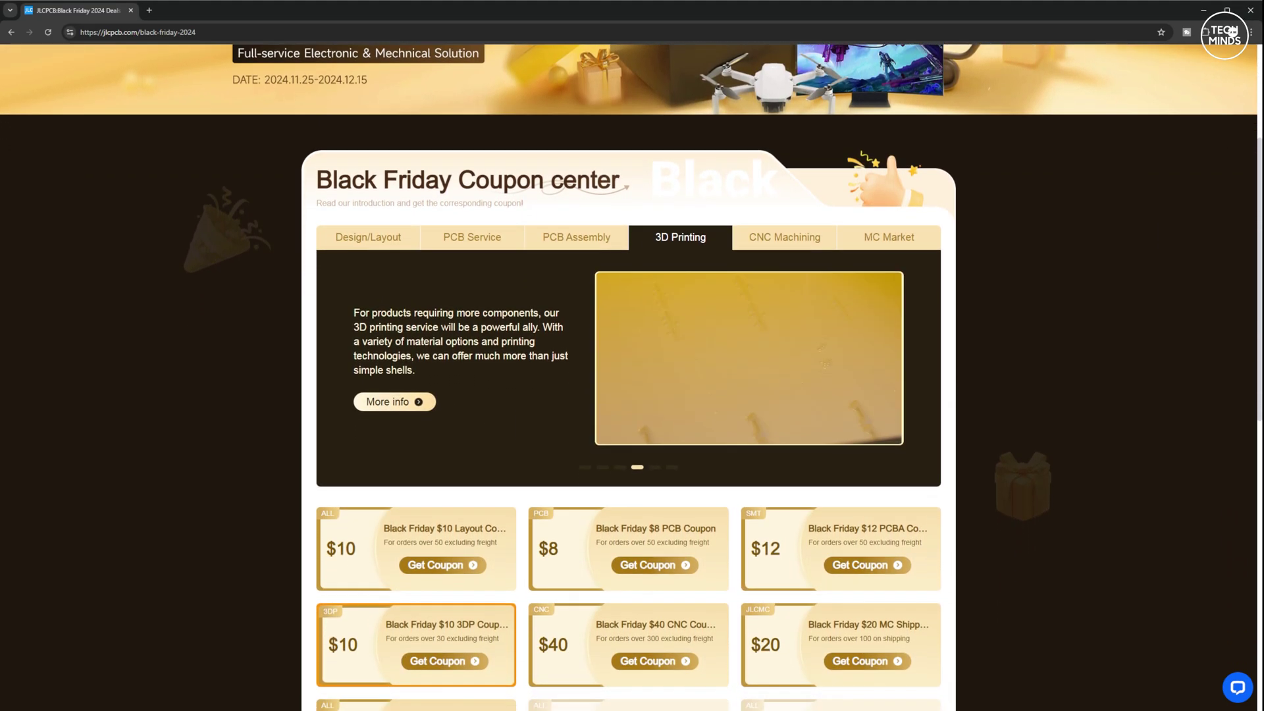
{"action": "scroll", "coordinate": [631, 364], "scroll_direction": "down", "scroll_amount": 2}
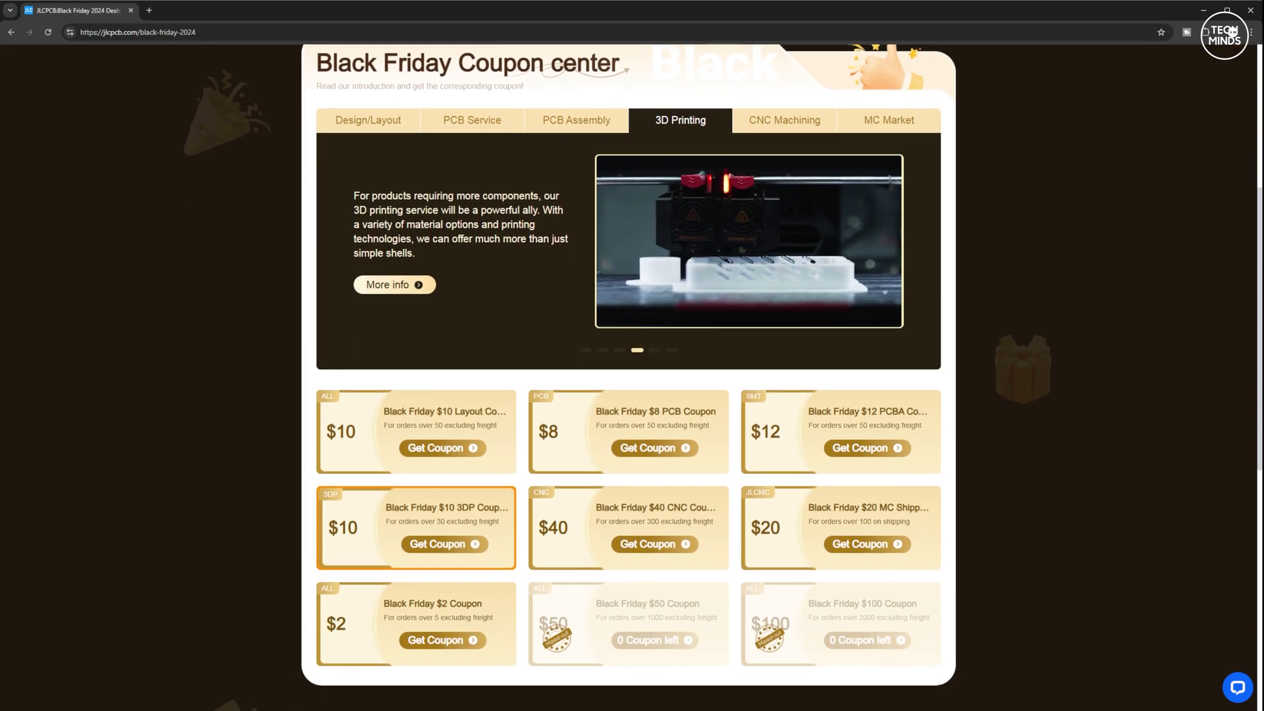
{"action": "scroll", "coordinate": [630, 364], "scroll_direction": "down", "scroll_amount": 2}
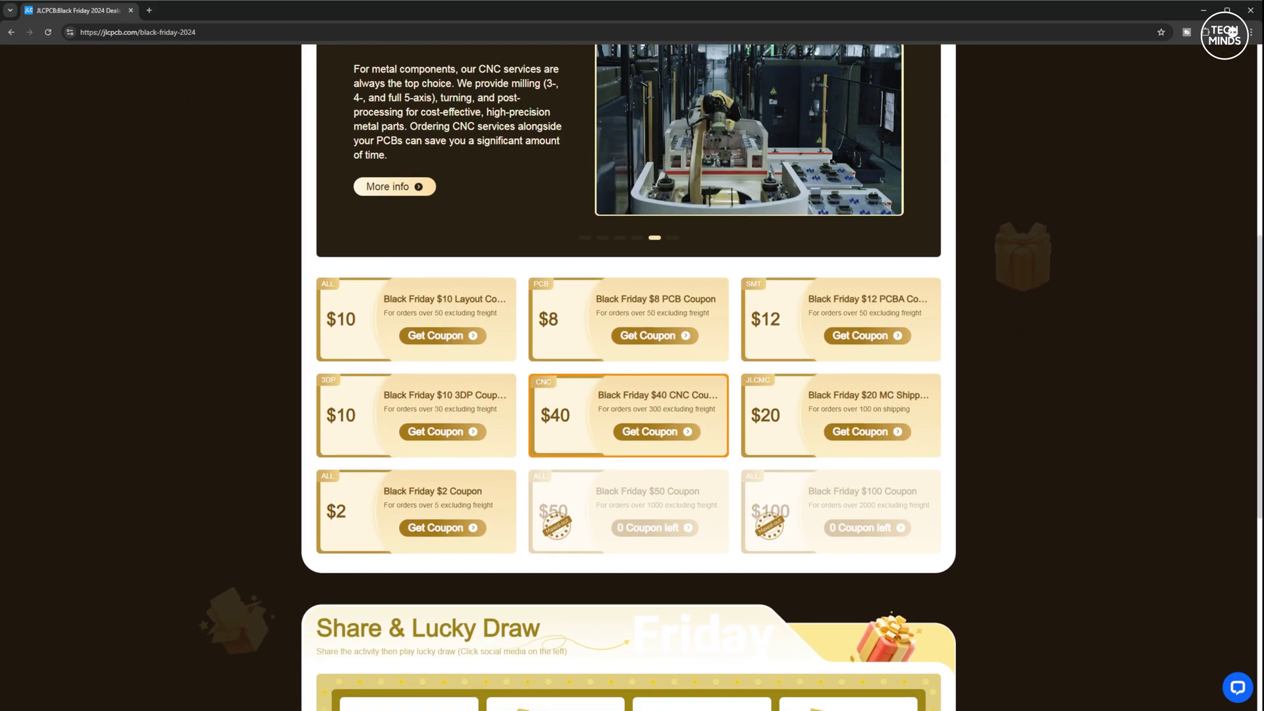
{"action": "scroll", "coordinate": [631, 364], "scroll_direction": "down", "scroll_amount": 3}
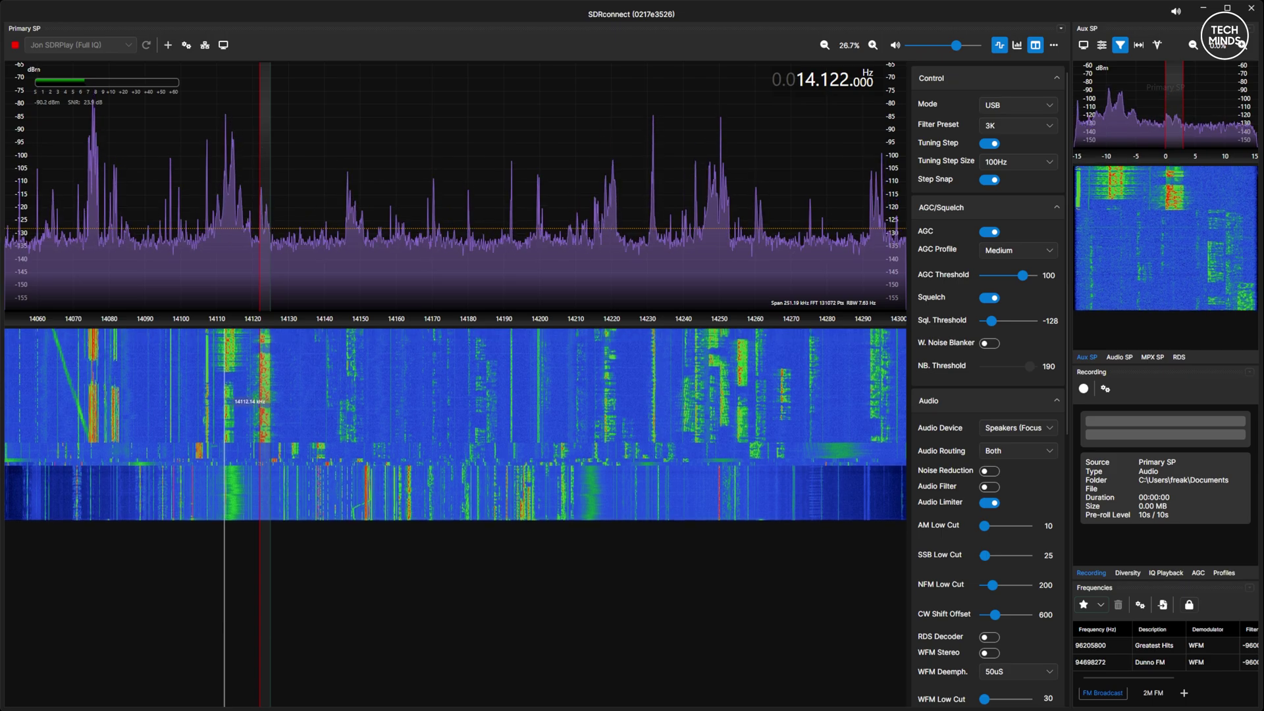
Tune across 20m signals near 14.112, 14.247, 14.292 and 14.218 MHz.
{"action": "left_click", "coordinate": [225, 401]}
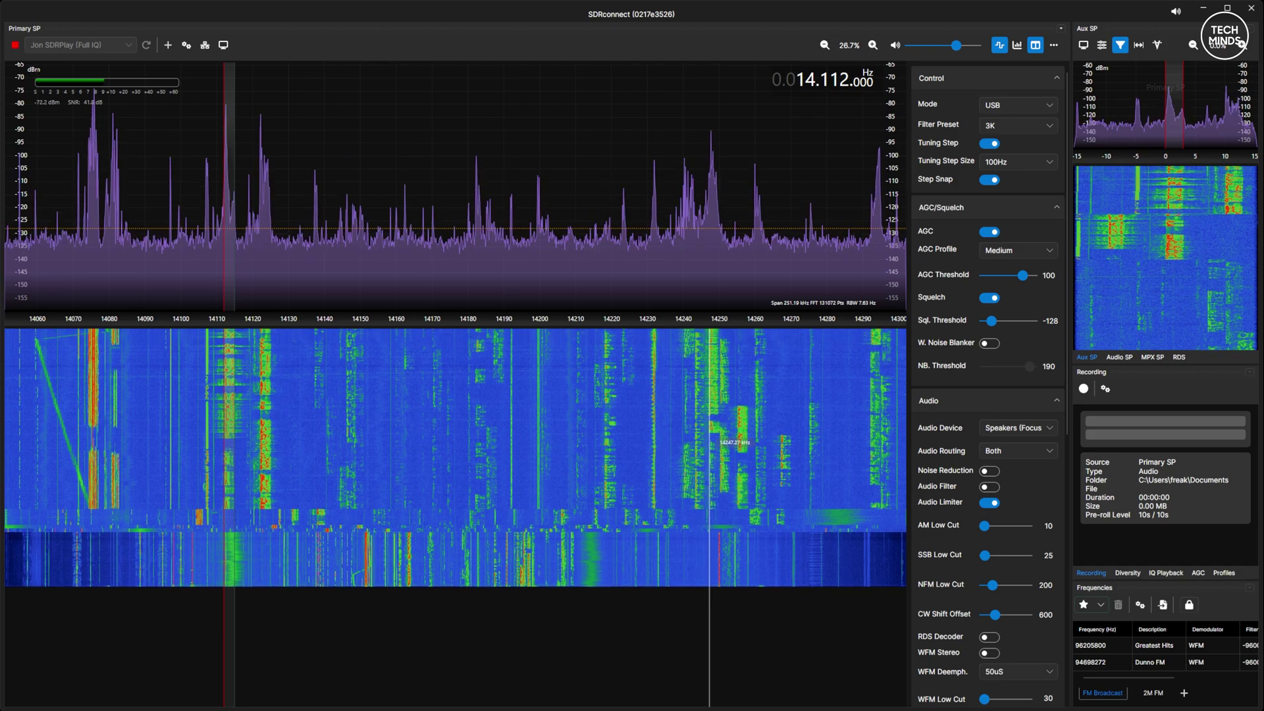
{"action": "left_click", "coordinate": [709, 438]}
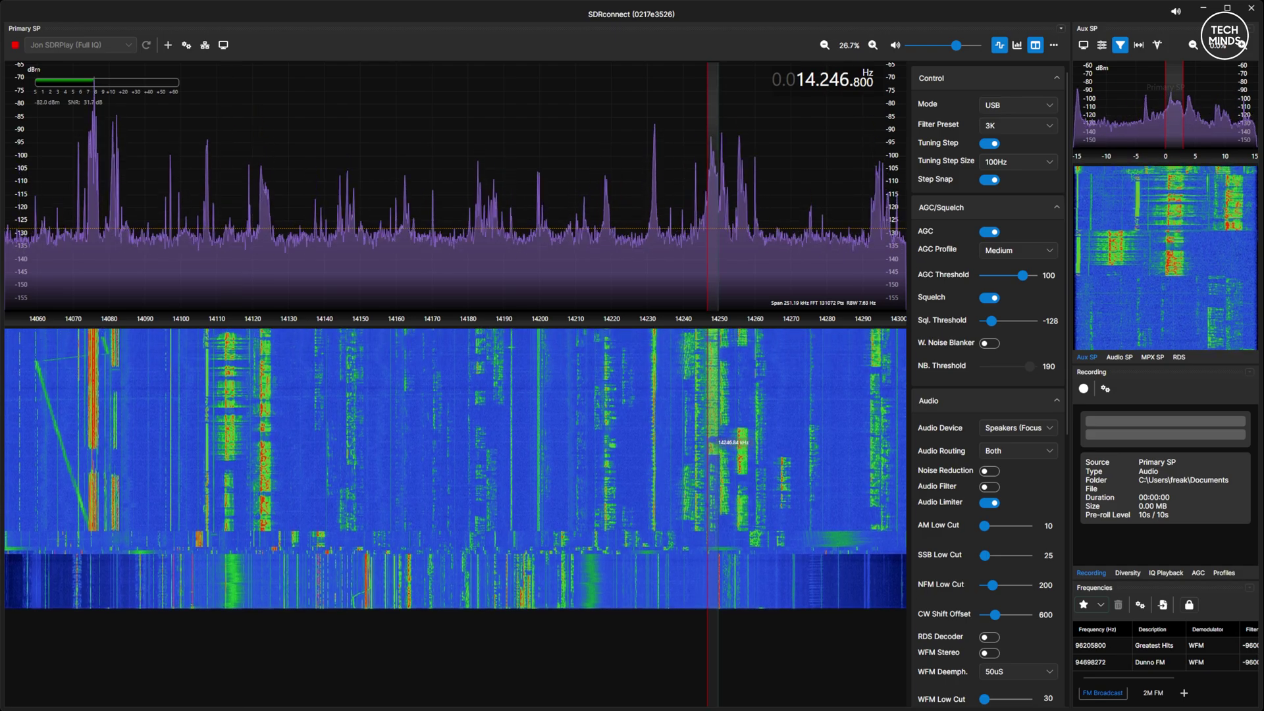
{"action": "scroll", "coordinate": [709, 442], "scroll_direction": "up", "scroll_amount": 3}
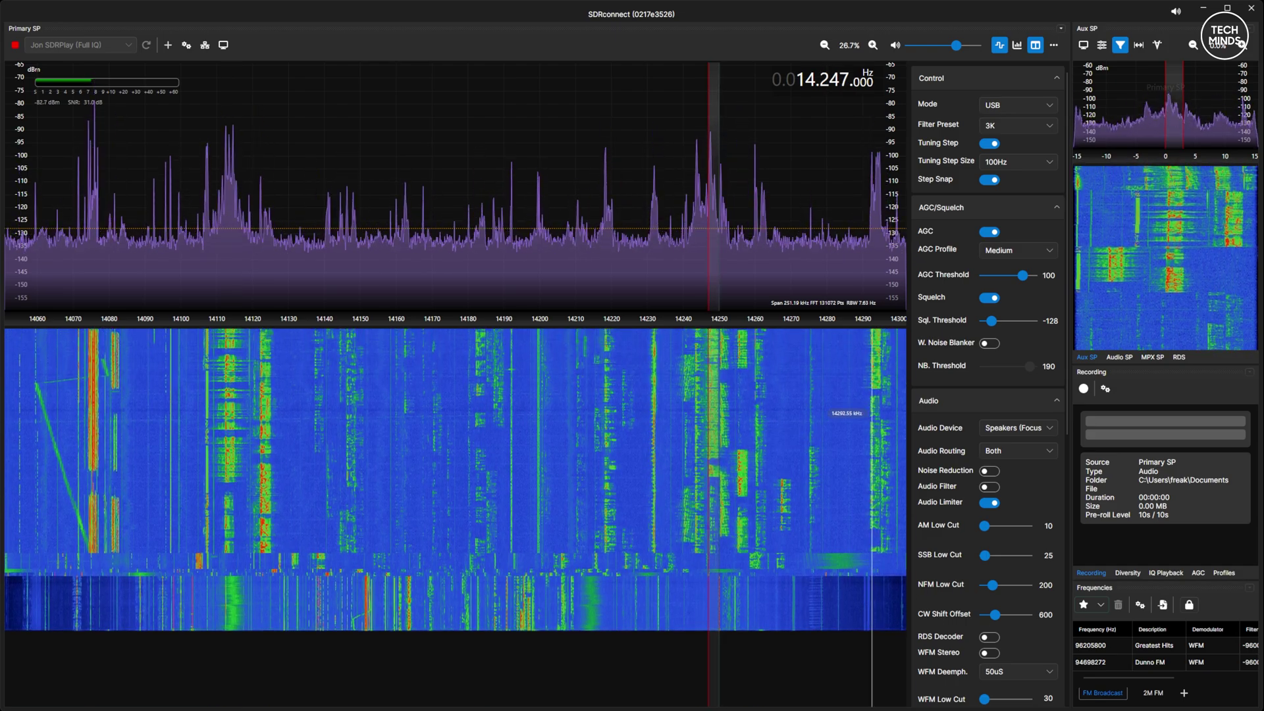
{"action": "left_click", "coordinate": [870, 424]}
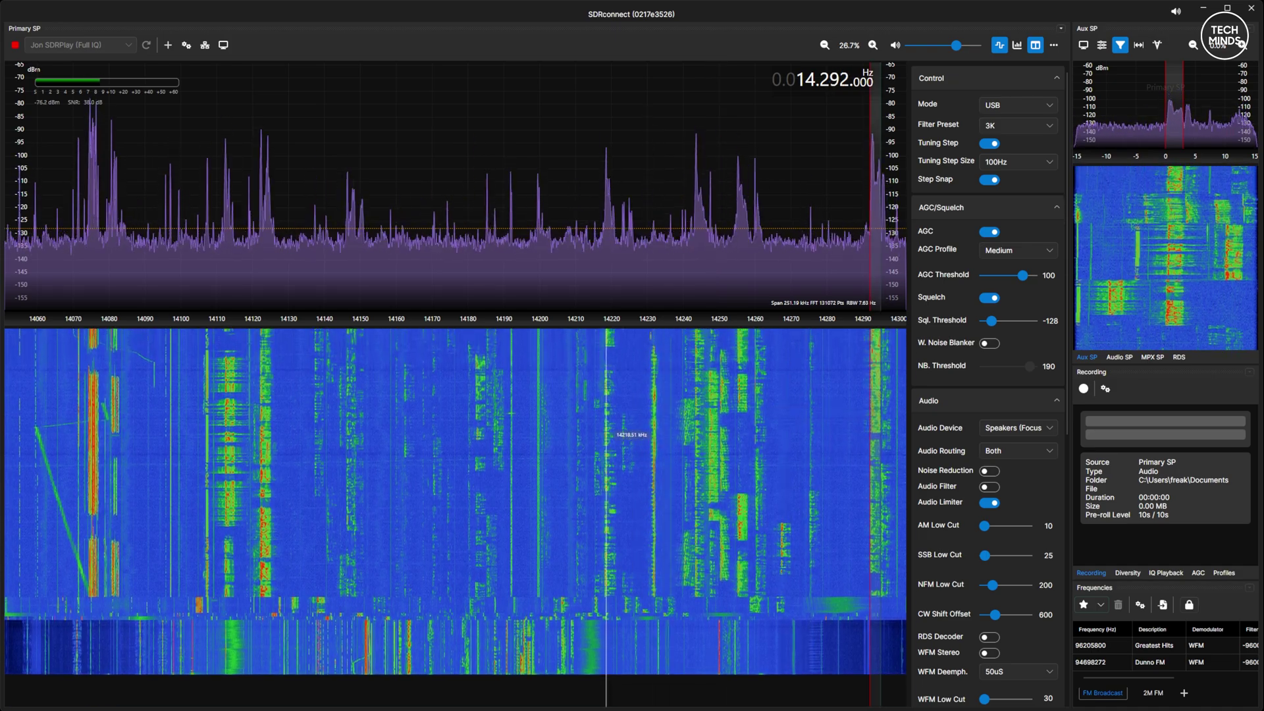
{"action": "left_click", "coordinate": [605, 434]}
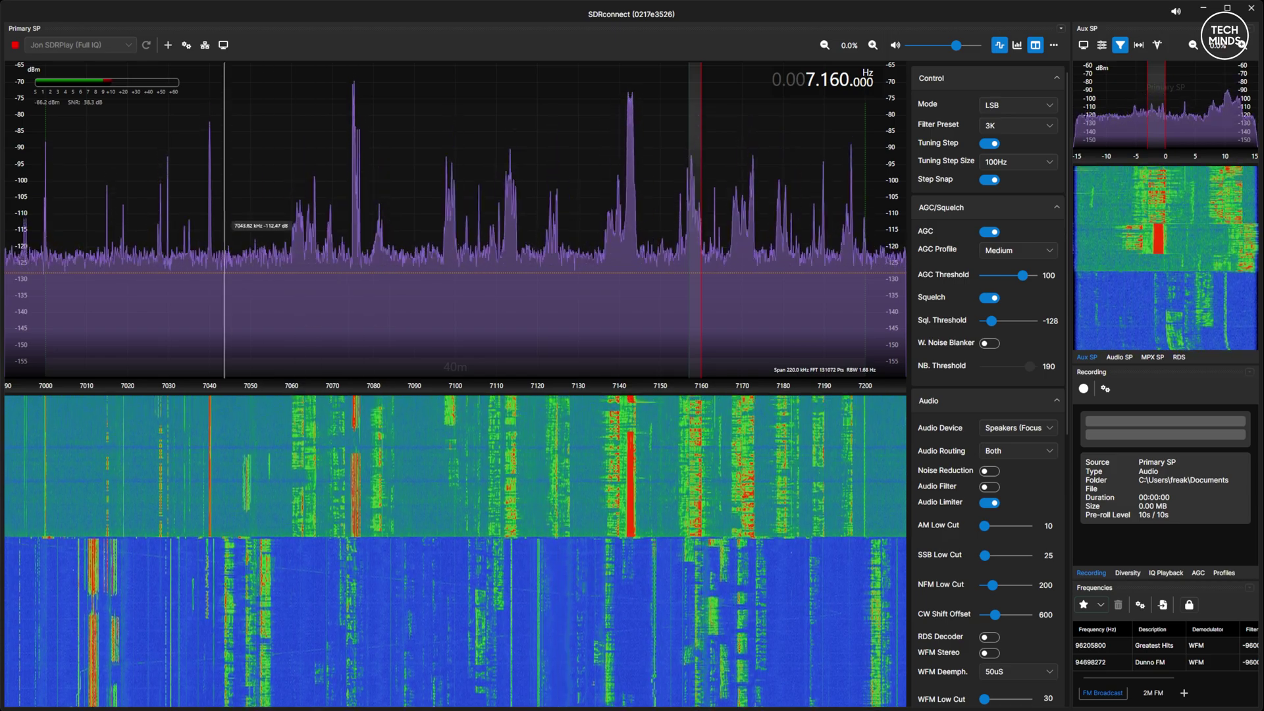
Set display Ref. Level to -45 and Base to -145, then tune to the 7.115 MHz signal.
{"action": "left_click", "coordinate": [224, 45]}
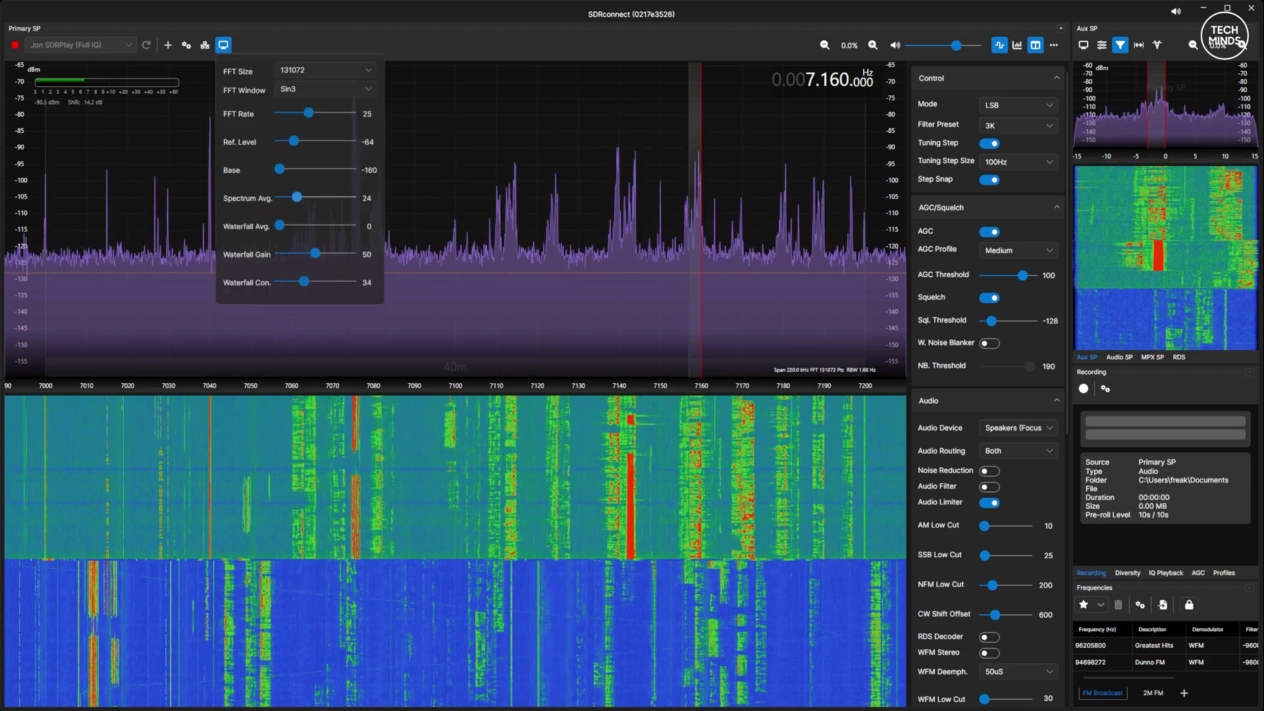
{"action": "left_click_drag", "start_coordinate": [294, 141], "coordinate": [312, 141]}
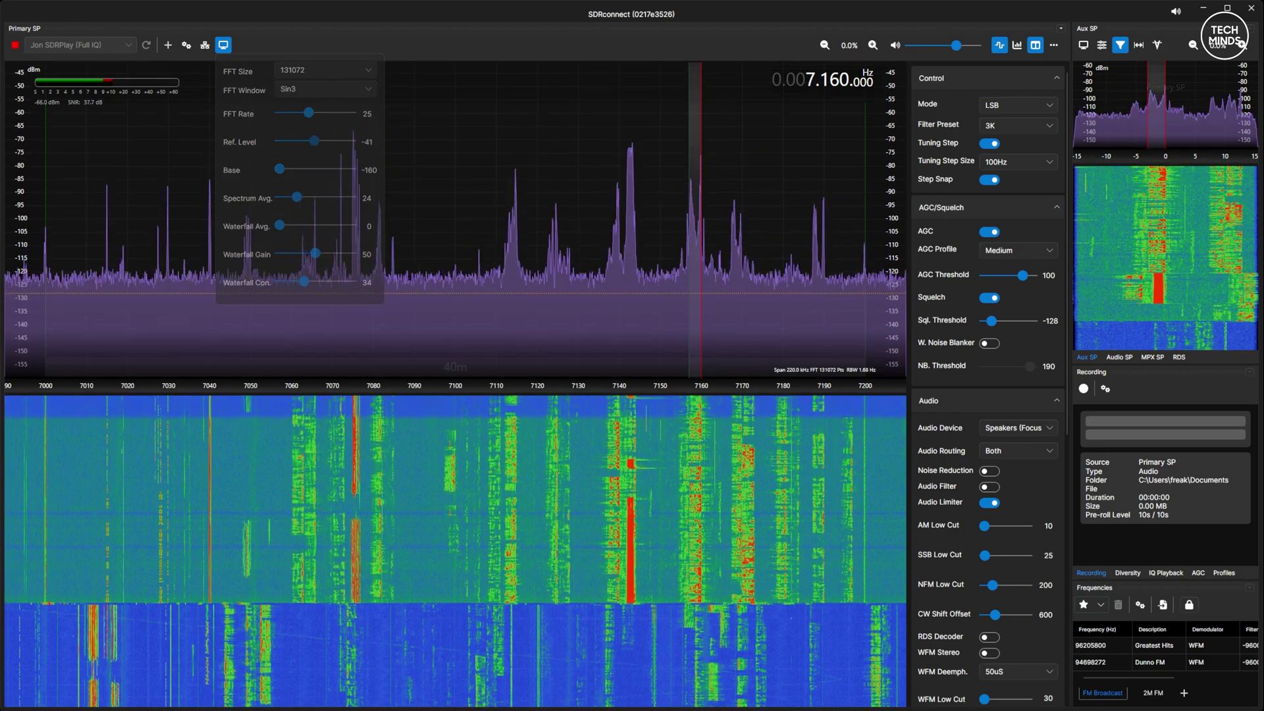
{"action": "key", "text": "Left"}
{"action": "left_click_drag", "start_coordinate": [279, 169], "coordinate": [293, 169]}
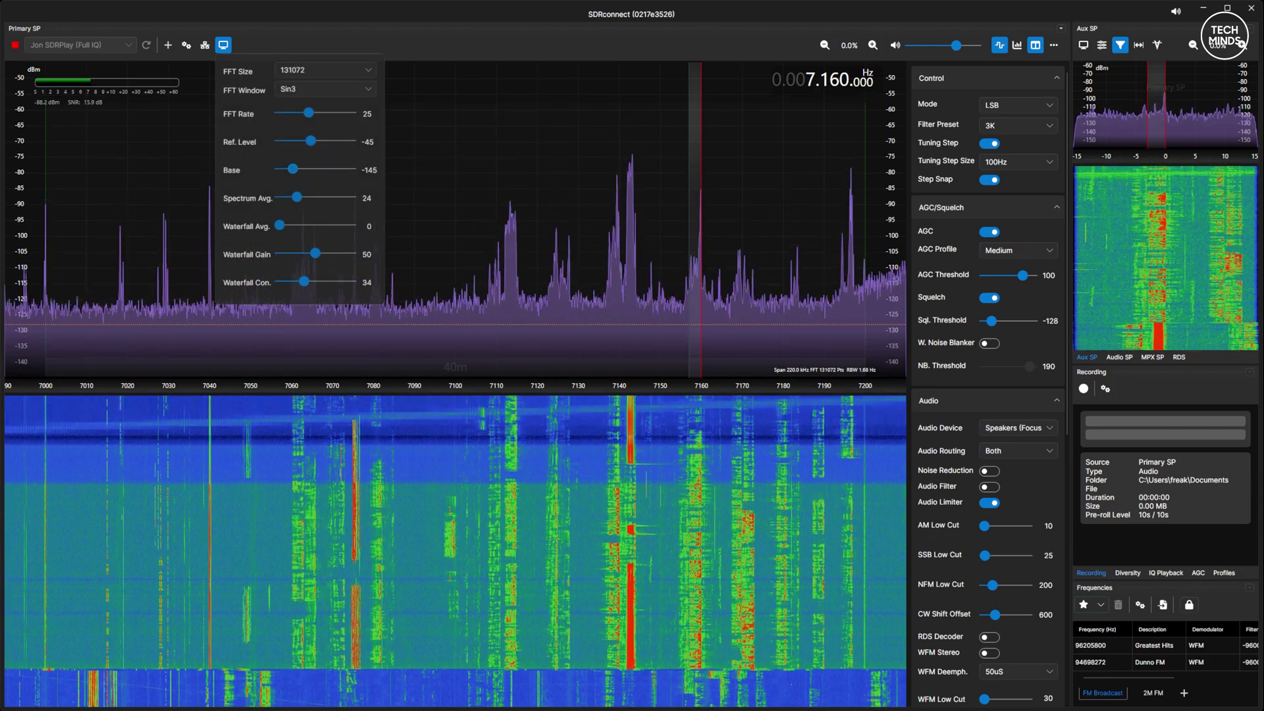
{"action": "key", "text": "Escape"}
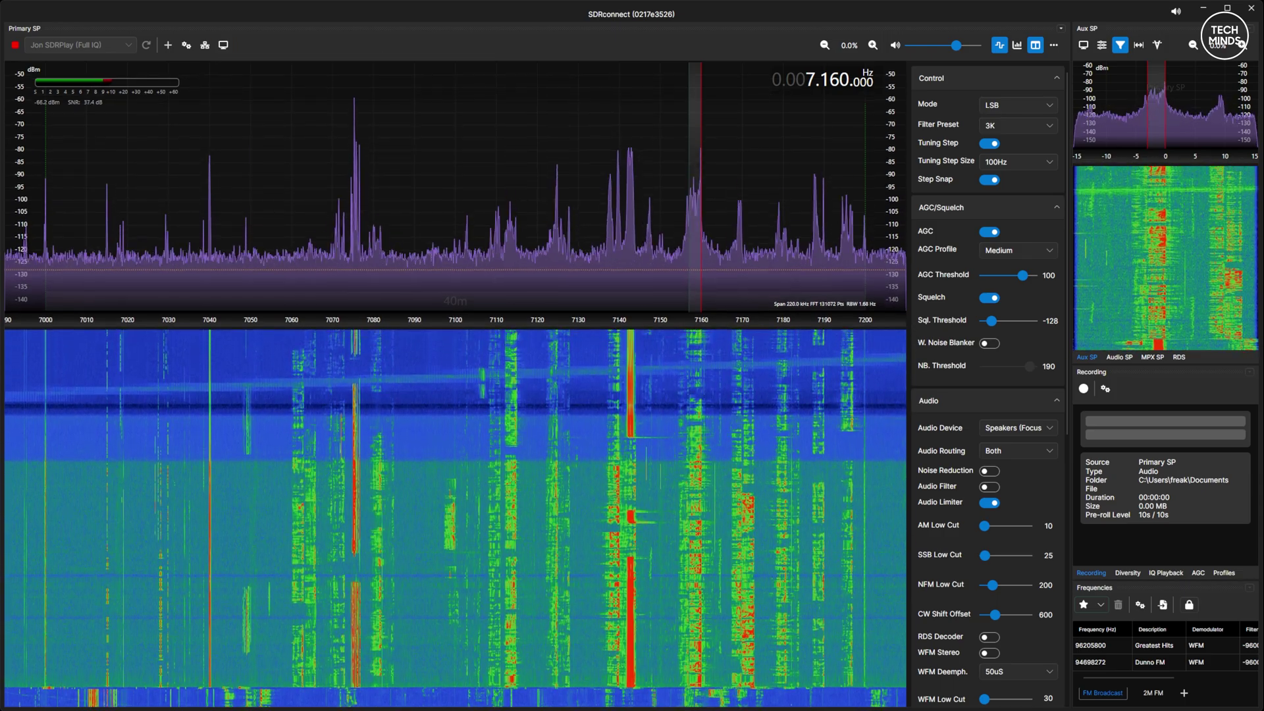
{"action": "left_click", "coordinate": [515, 395]}
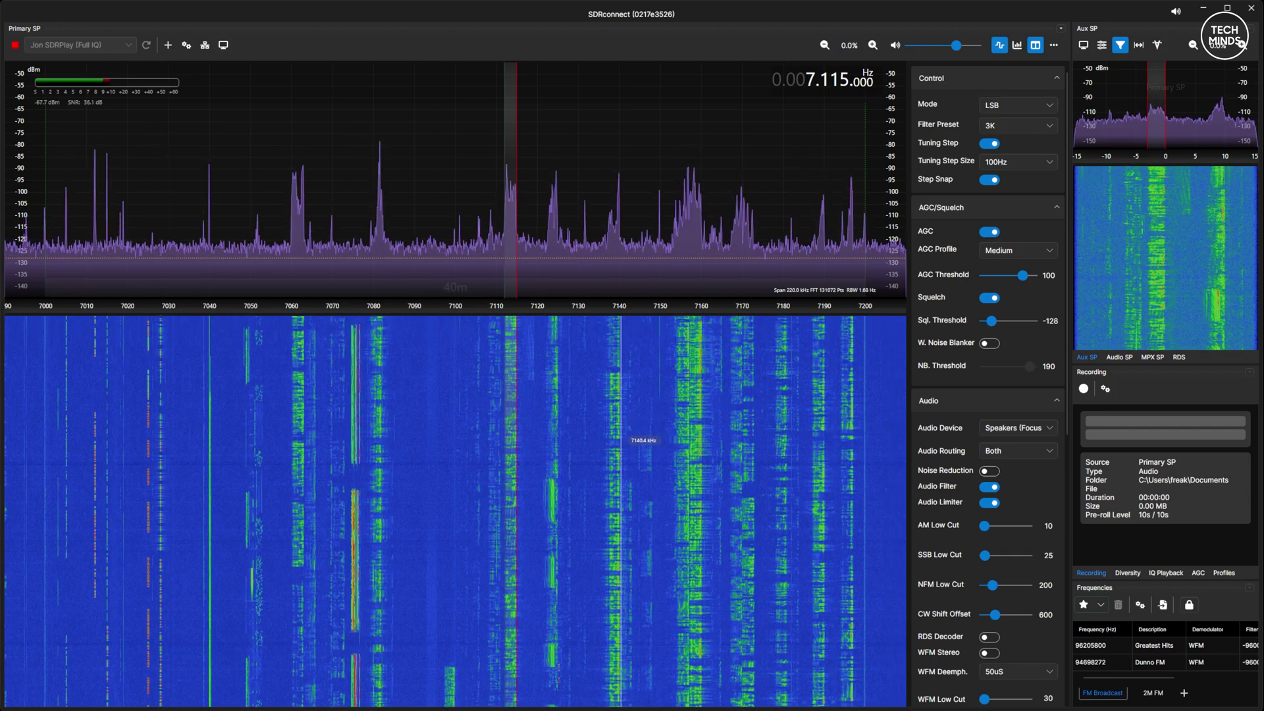
Tune to the 7.140 MHz signal and enable Noise Reduction in the Audio panel.
{"action": "left_click", "coordinate": [620, 440]}
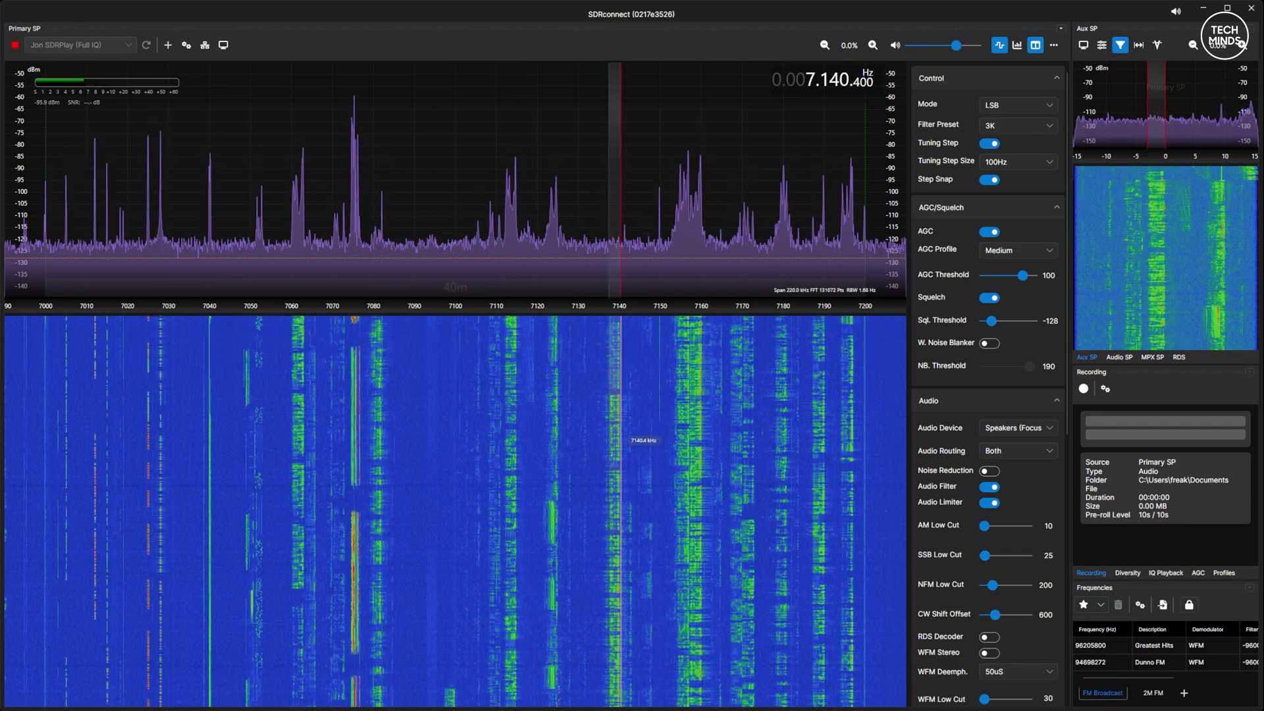
{"action": "scroll", "coordinate": [620, 441], "scroll_direction": "down", "scroll_amount": 4}
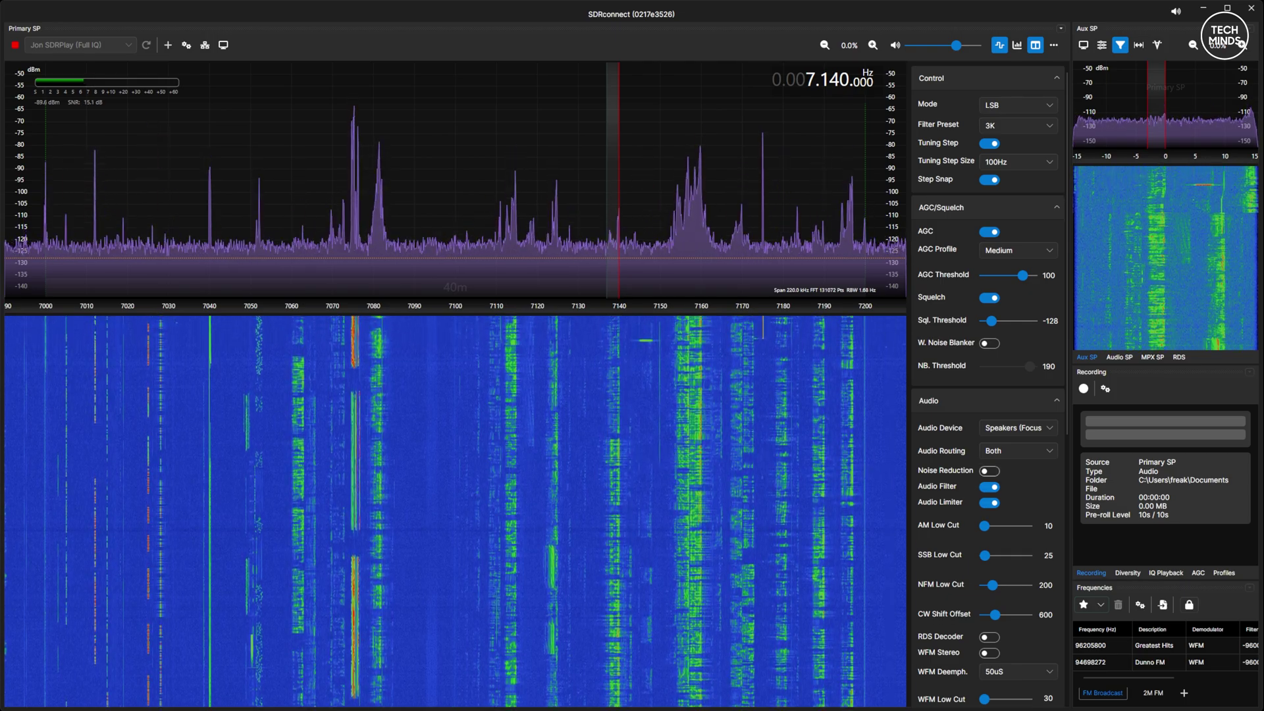
{"action": "left_click", "coordinate": [989, 471]}
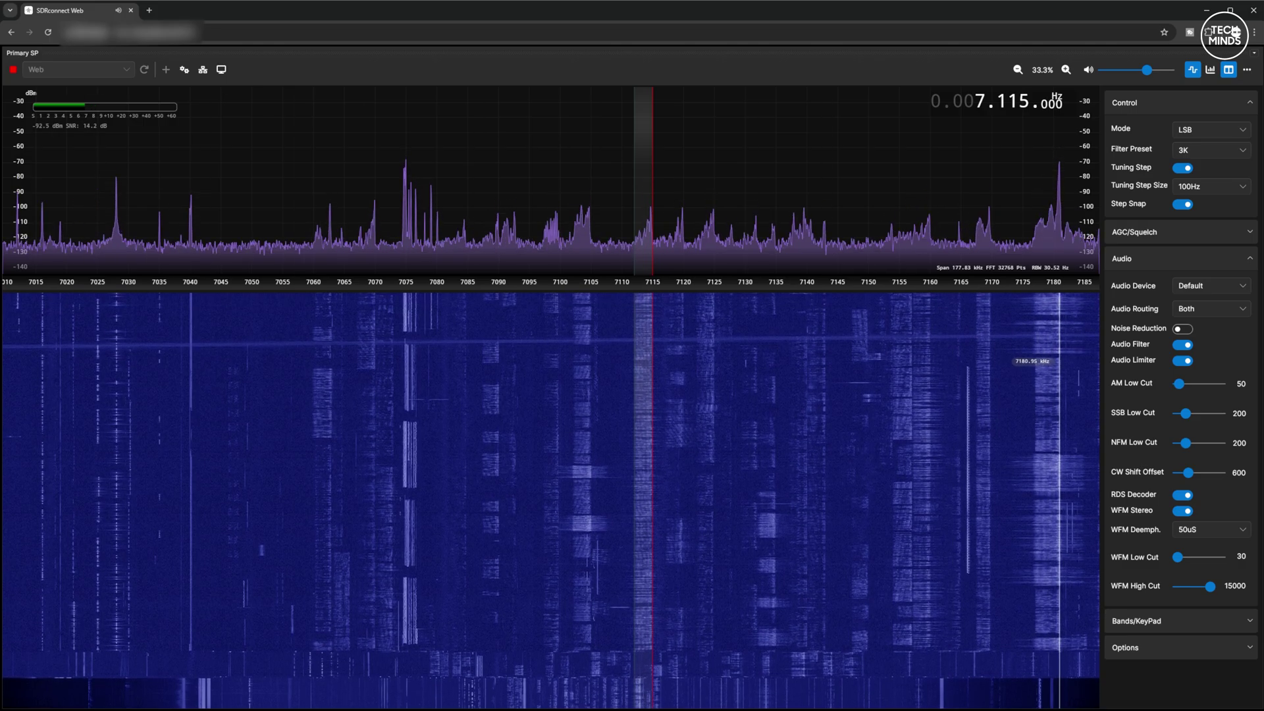
Click the strong 7.181 MHz signal in the SDRconnect Web waterfall.
{"action": "left_click", "coordinate": [1060, 361]}
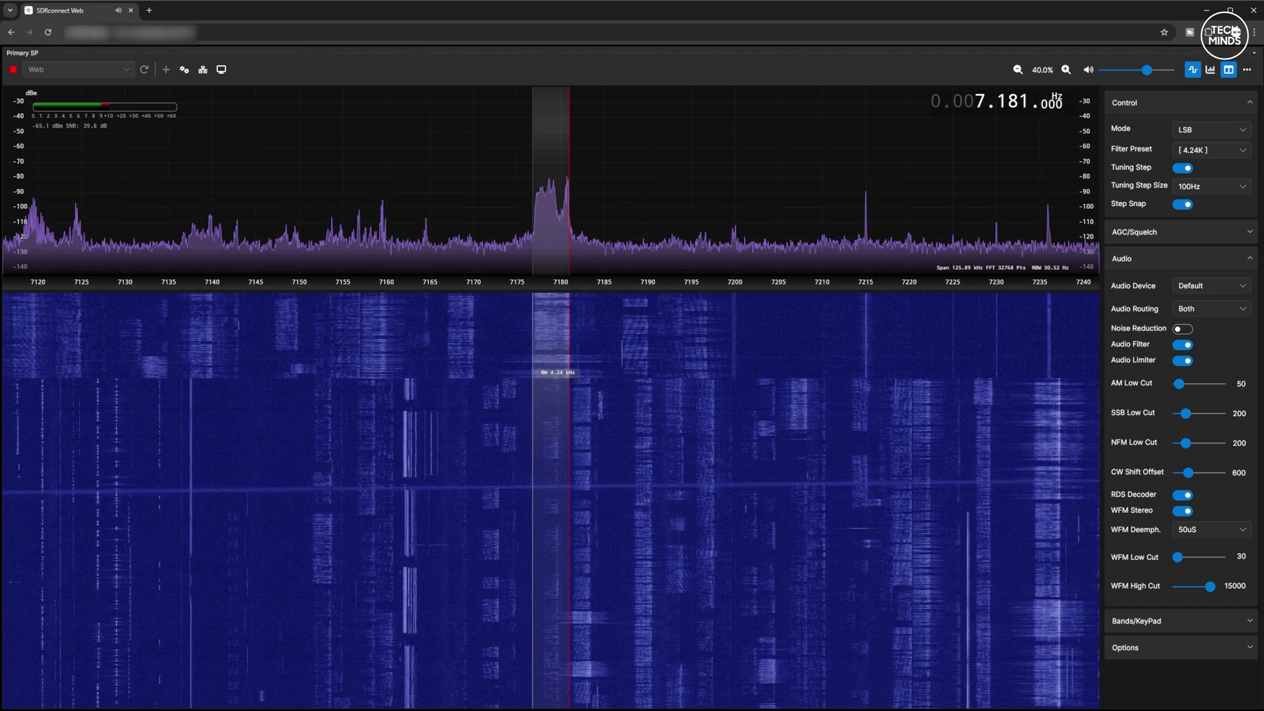
Set passband to 4.12K and SSB Low Cut to 10, with Audio Filter and Audio Limiter off.
{"action": "left_click_drag", "start_coordinate": [532, 198], "coordinate": [534, 198]}
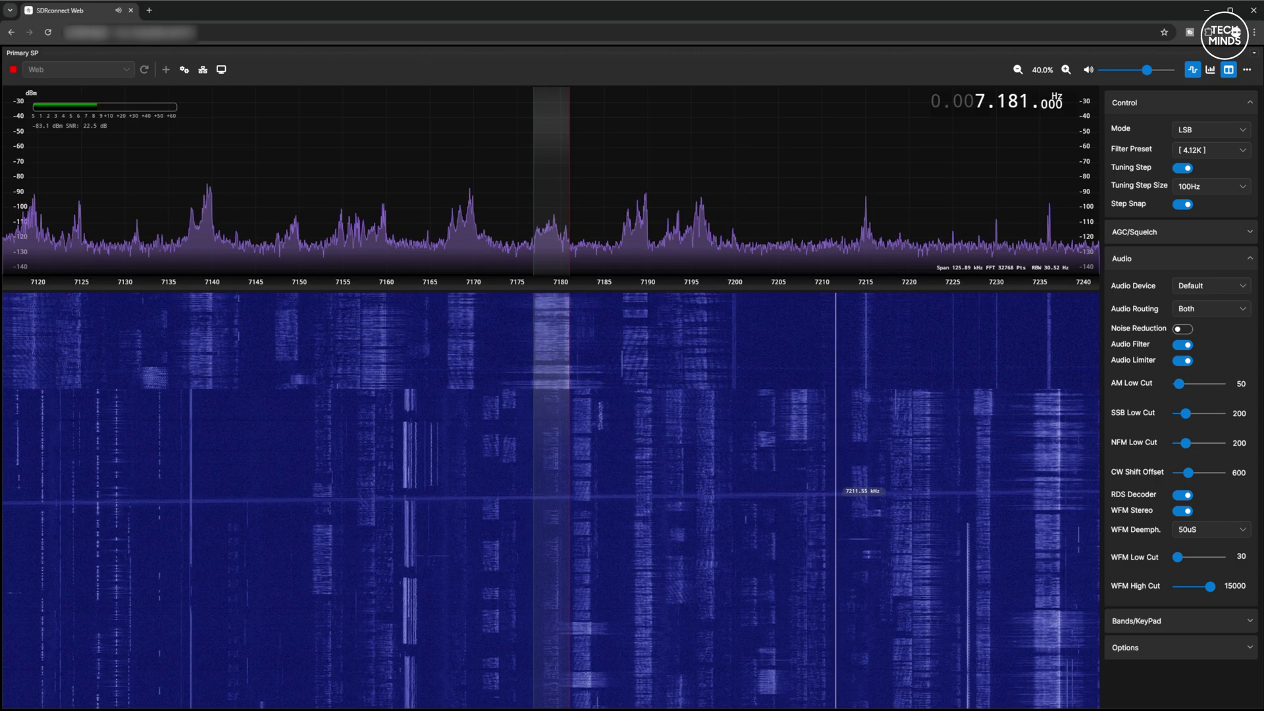
{"action": "left_click", "coordinate": [1182, 345]}
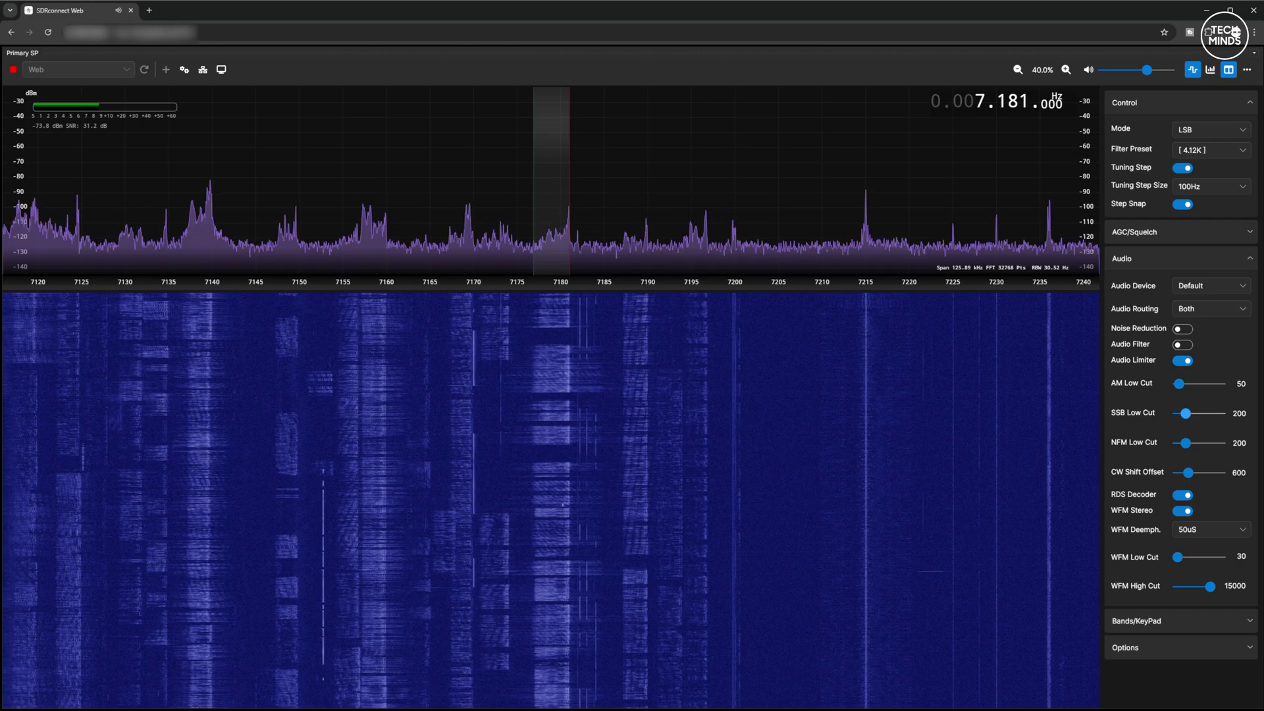
{"action": "left_click_drag", "start_coordinate": [1185, 414], "coordinate": [1178, 413]}
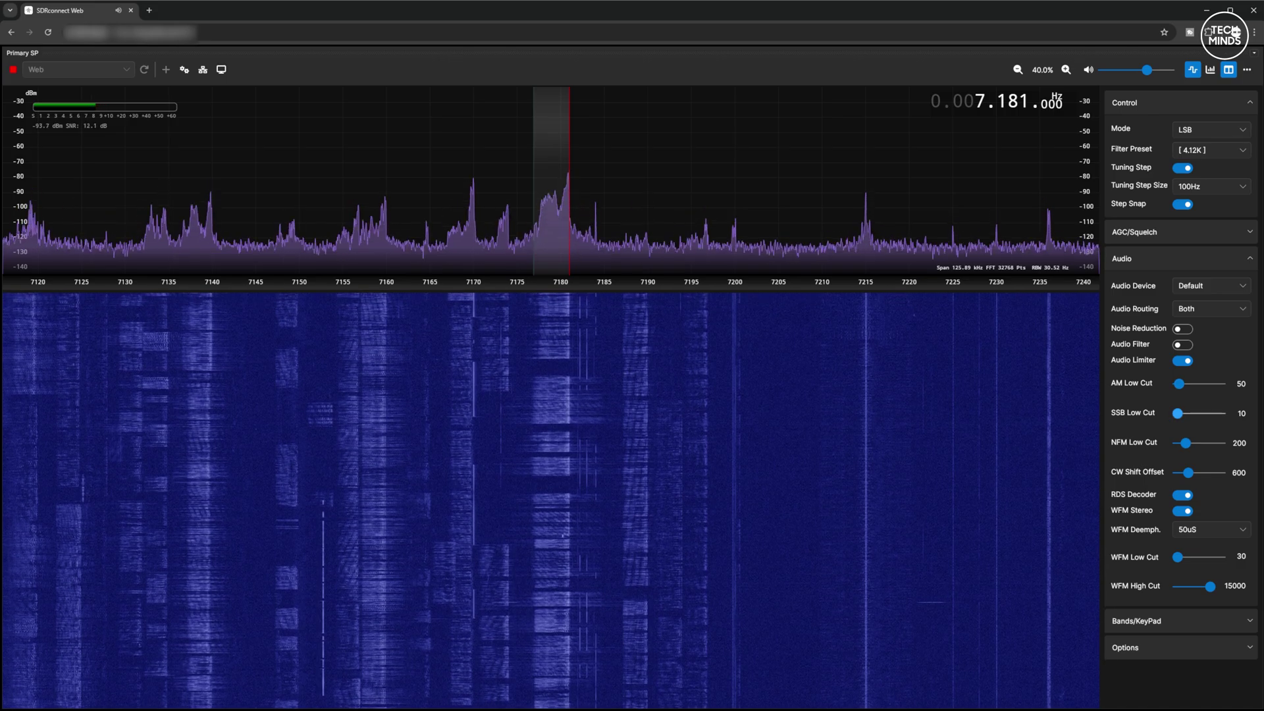
{"action": "left_click", "coordinate": [1182, 361]}
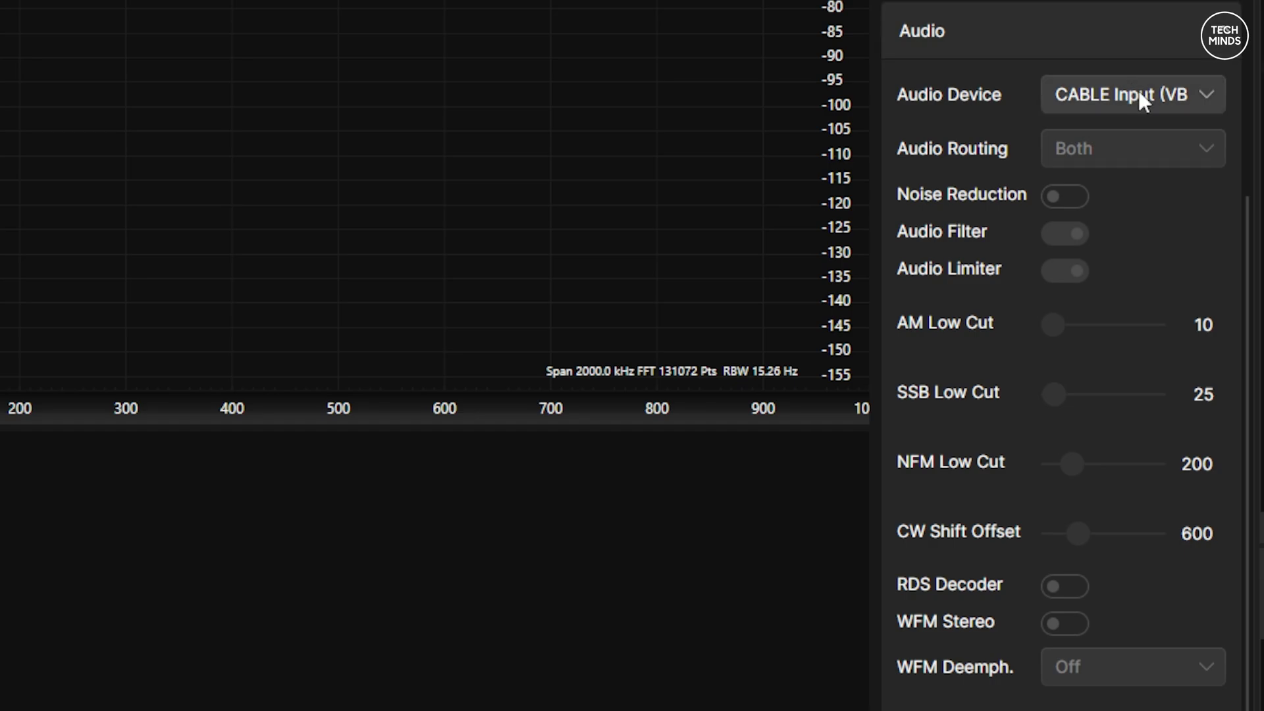
Route SDRconnect audio output to CABLE Input (VB-Audio Virtual Cable) [MME] for MMSSTV decoding.
{"action": "left_click", "coordinate": [1205, 94]}
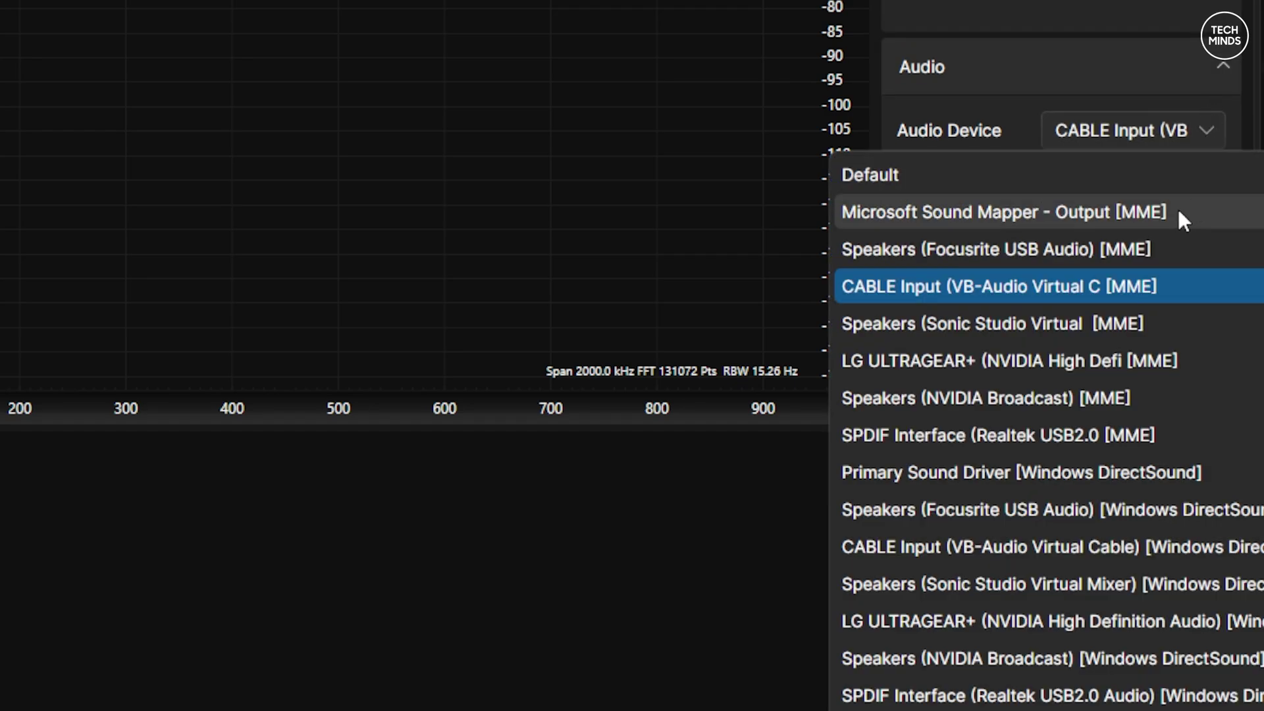